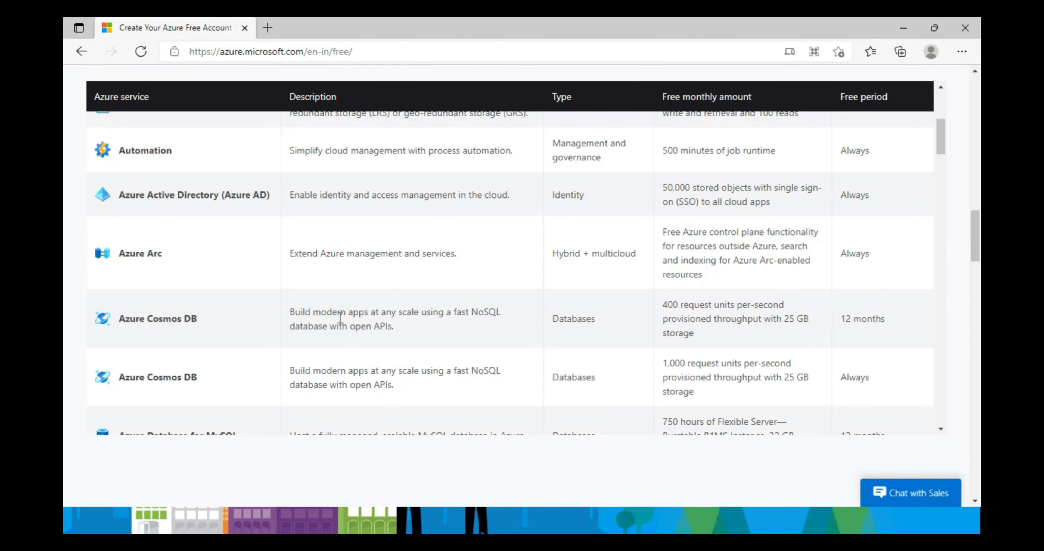
- Highlight free amounts in the table, such as the 400 request units allowance
{"action": "left_click_drag", "start_coordinate": [663, 305], "coordinate": [705, 352]}
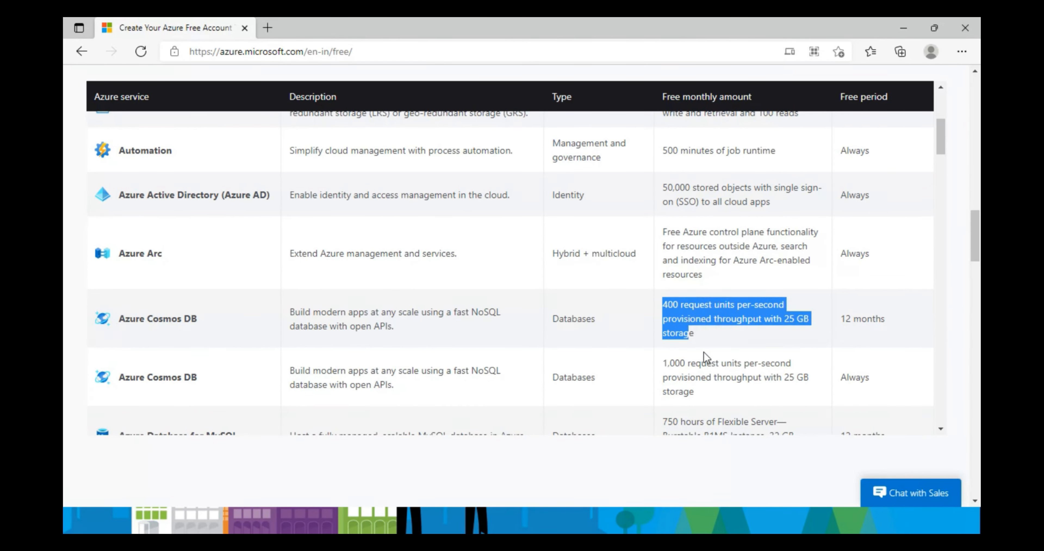
{"action": "scroll", "coordinate": [705, 351], "scroll_direction": "down", "scroll_amount": 1}
{"action": "left_click_drag", "start_coordinate": [663, 310], "coordinate": [697, 339]}
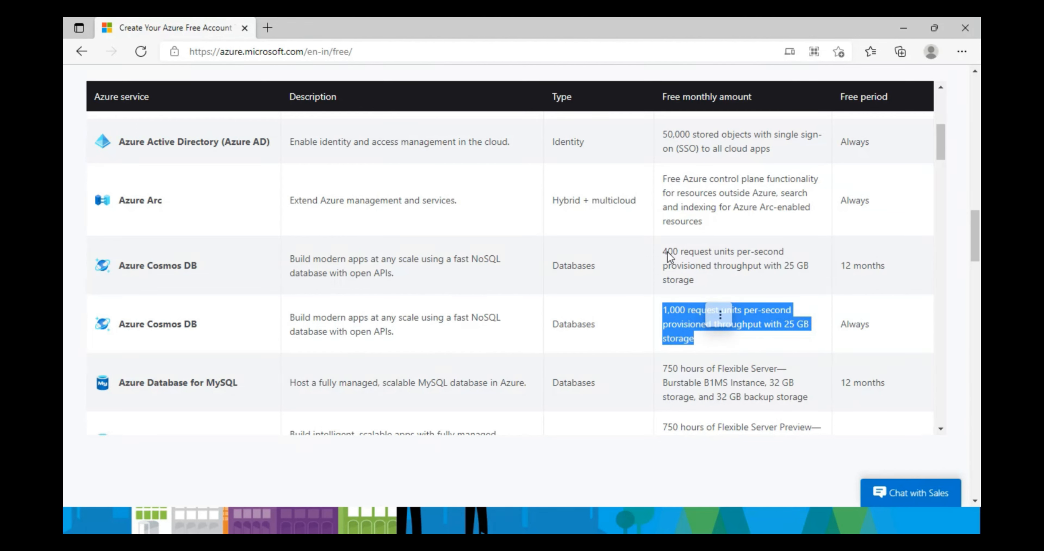
{"action": "left_click_drag", "start_coordinate": [664, 252], "coordinate": [693, 296]}
{"action": "scroll", "coordinate": [693, 295], "scroll_direction": "down", "scroll_amount": 3}
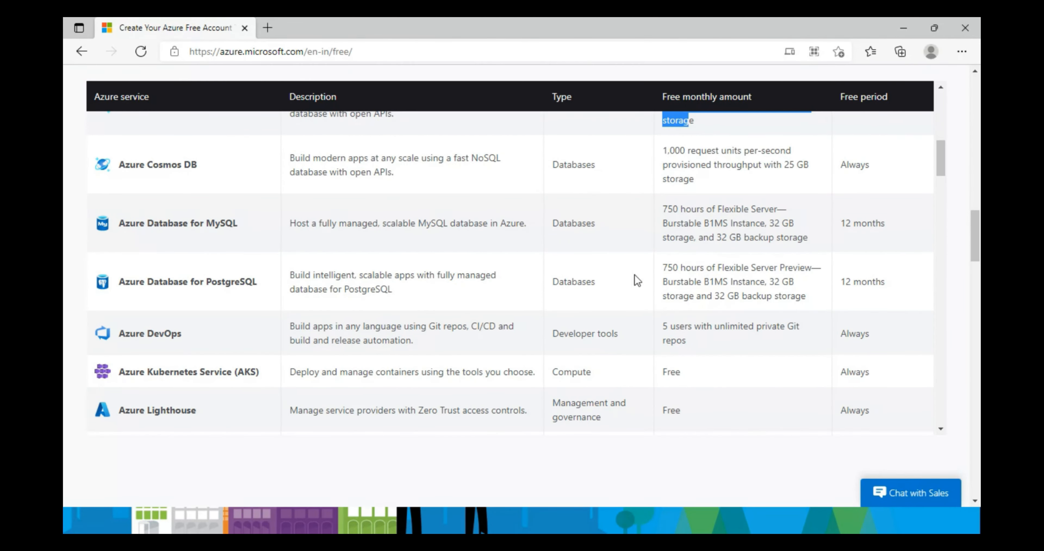
- Highlight Azure Database for MySQL and its free storage, then return to the page top
{"action": "left_click_drag", "start_coordinate": [120, 222], "coordinate": [182, 226]}
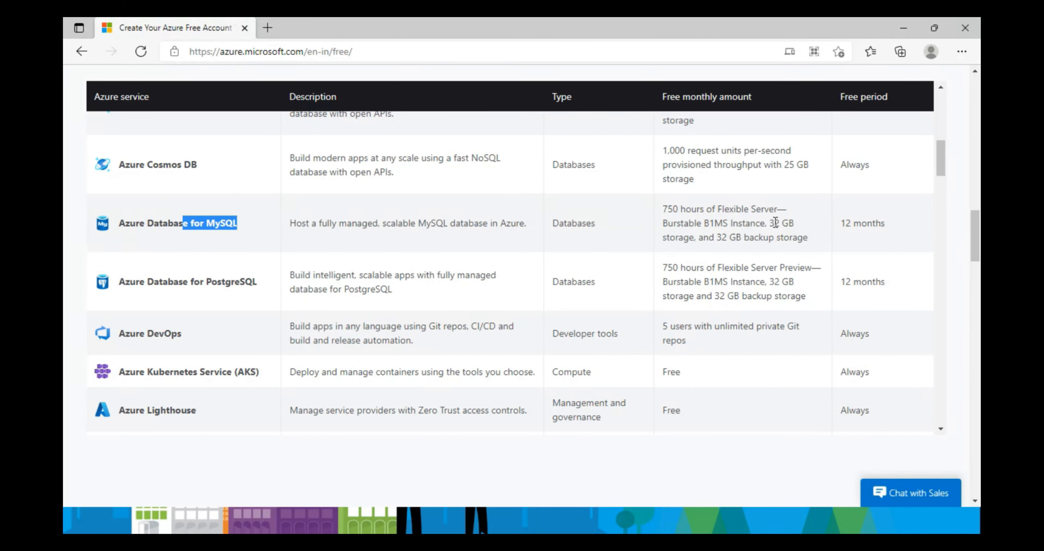
{"action": "left_click_drag", "start_coordinate": [769, 221], "coordinate": [797, 231]}
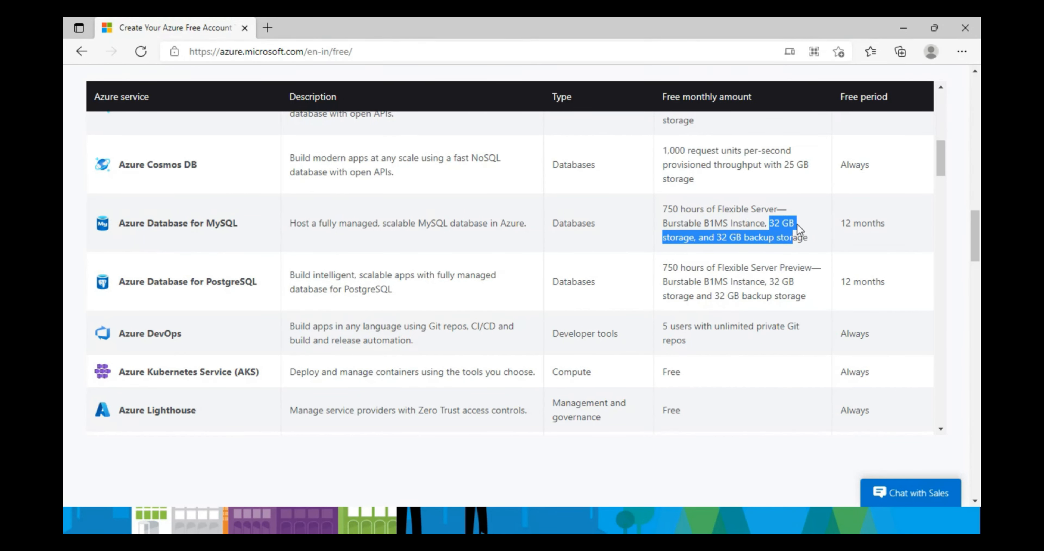
{"action": "left_click", "coordinate": [798, 231]}
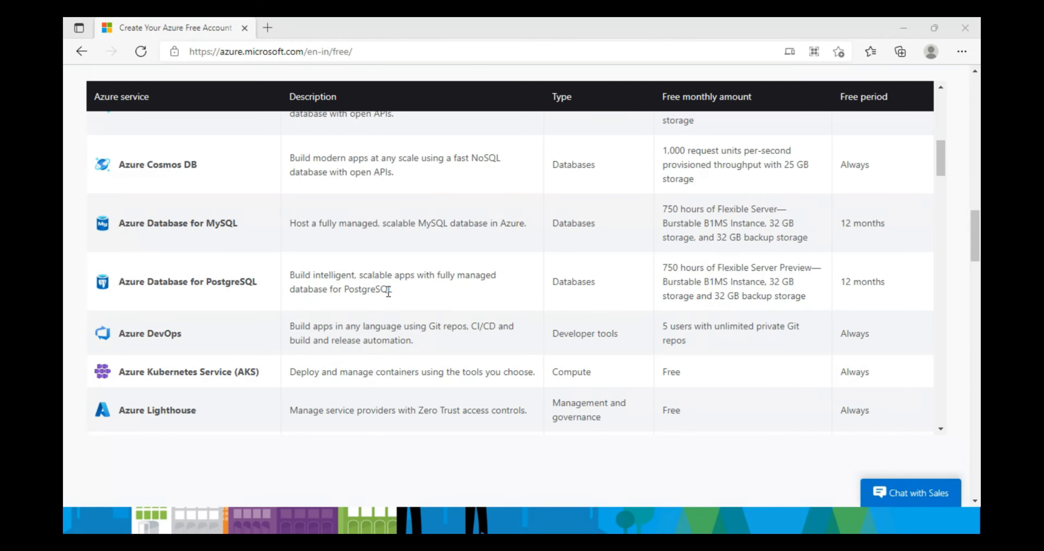
{"action": "scroll", "coordinate": [387, 287], "scroll_direction": "up", "scroll_amount": 10}
{"action": "scroll", "coordinate": [891, 218], "scroll_direction": "up", "scroll_amount": 5}
{"action": "scroll", "coordinate": [891, 217], "scroll_direction": "up", "scroll_amount": 15}
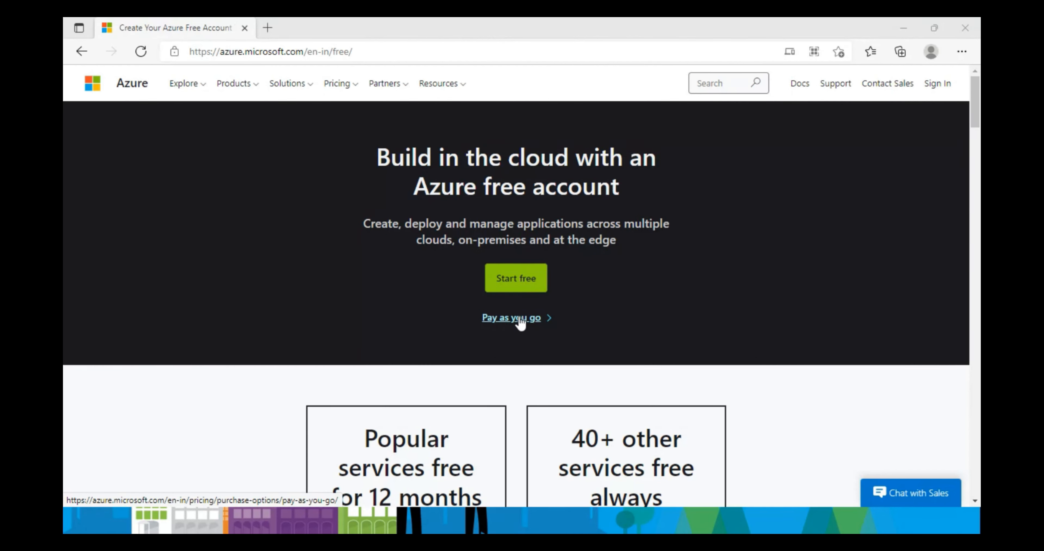
- Start the free sign-up via Start free, then follow 'Create one!' from the sign-in page
{"action": "left_click", "coordinate": [508, 280]}
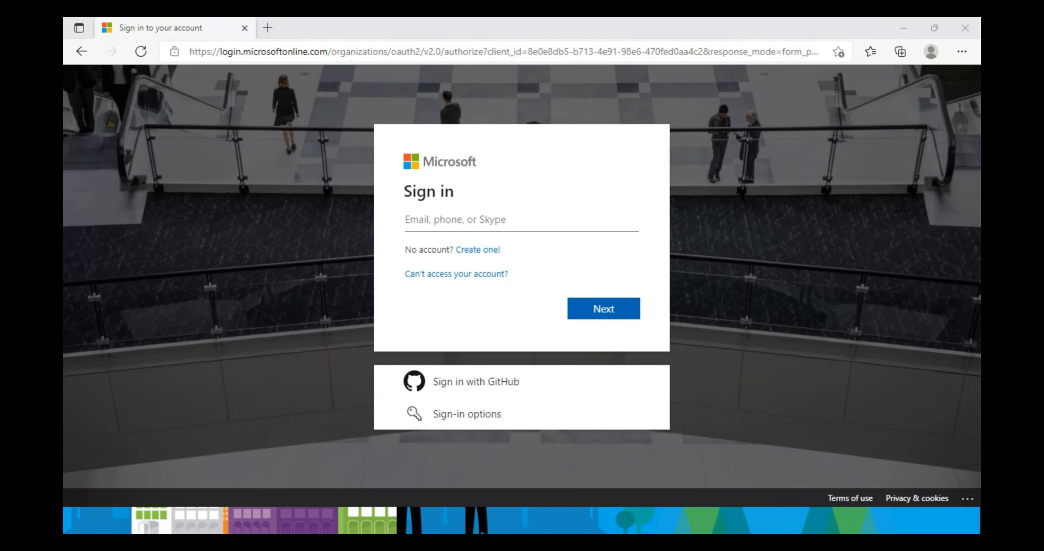
{"action": "left_click", "coordinate": [483, 224]}
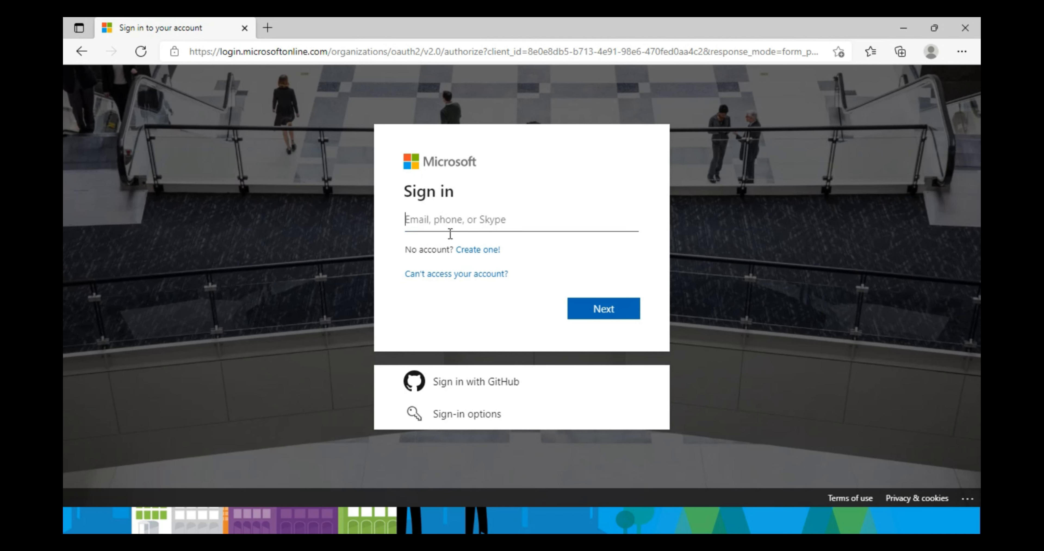
{"action": "left_click", "coordinate": [421, 218]}
{"action": "left_click", "coordinate": [479, 252]}
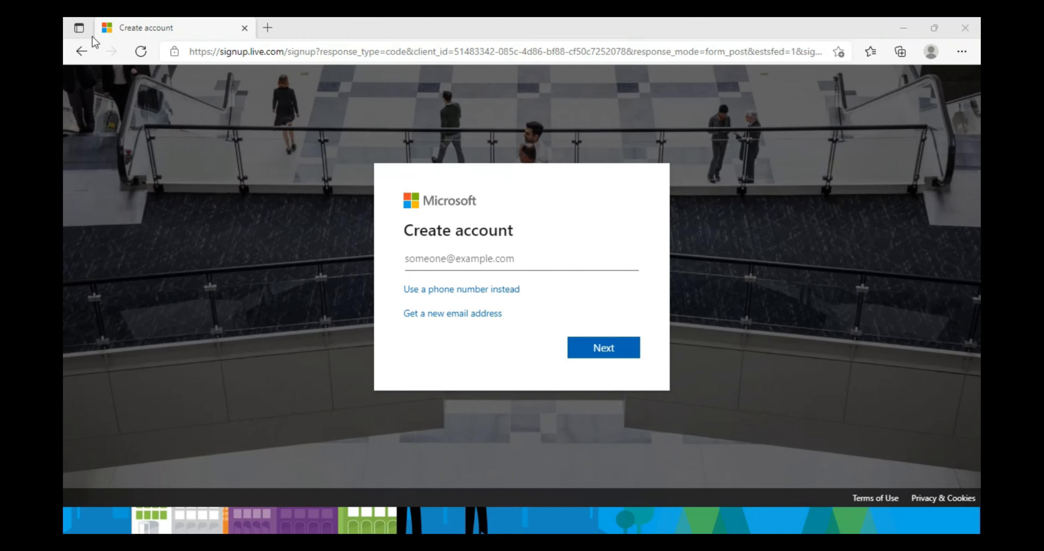
- Sign in with the account's email and password, stay signed in, and decline saving the password
{"action": "left_click", "coordinate": [81, 51]}
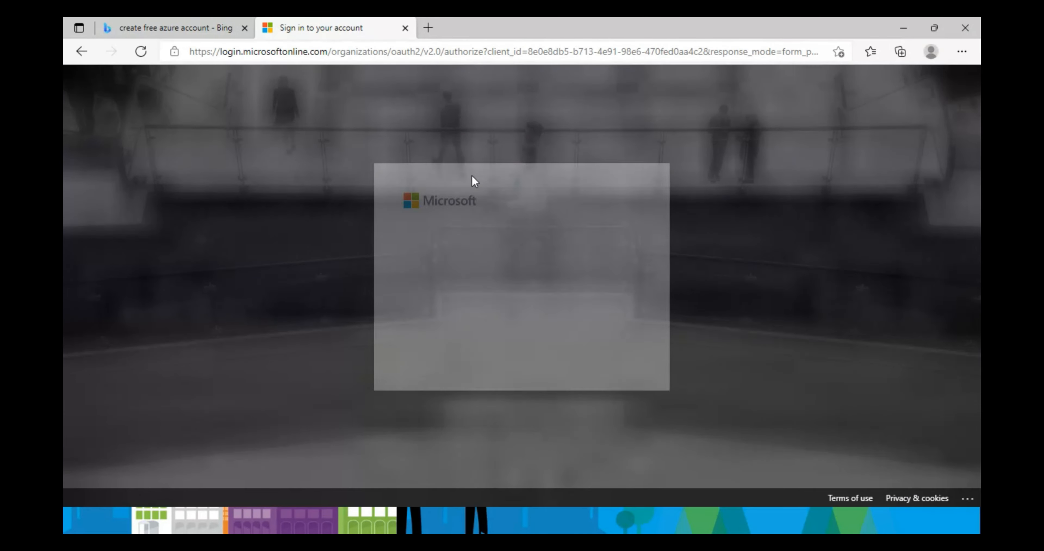
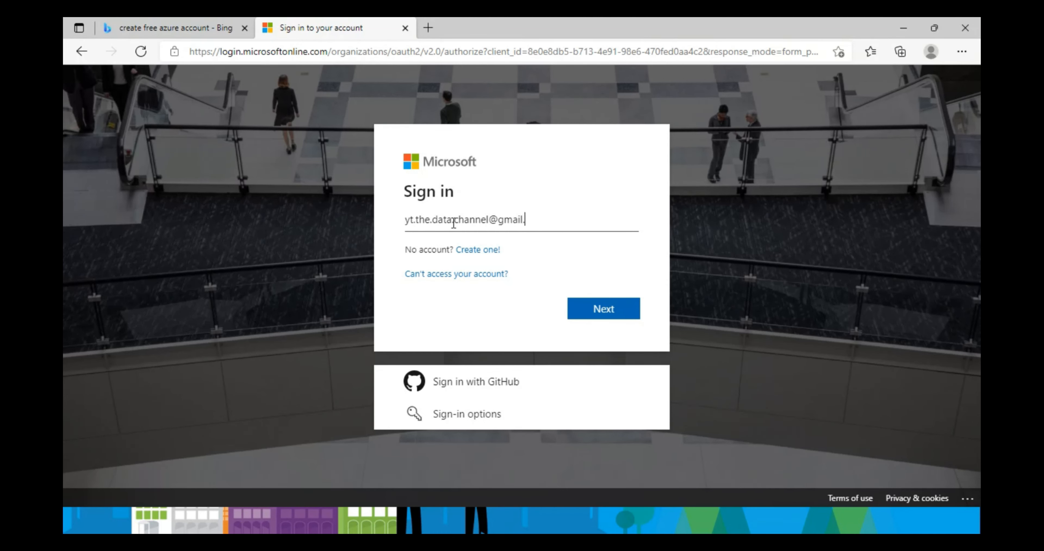
{"action": "key", "text": "Return"}
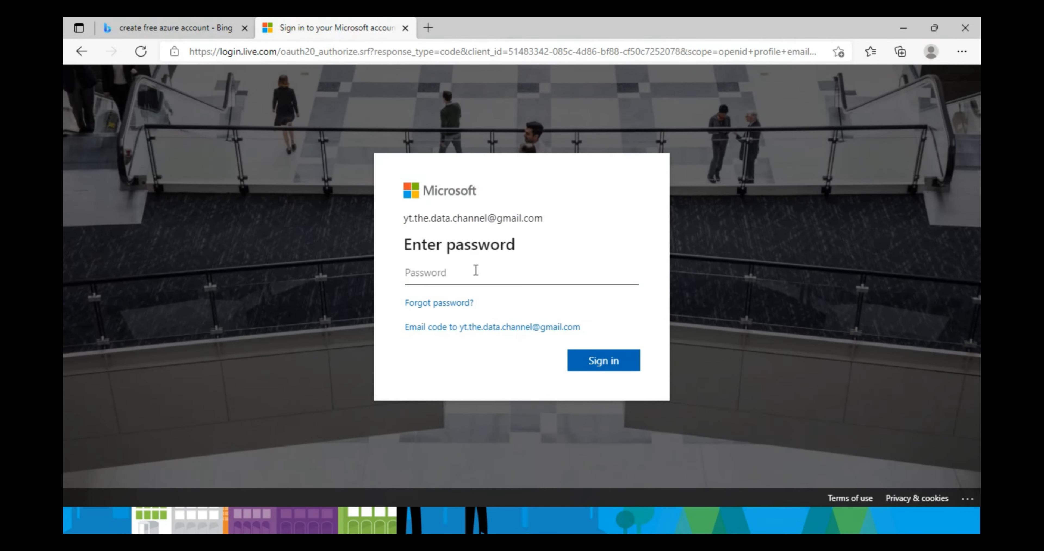
{"action": "type", "text": "•••••••••••"}
{"action": "key", "text": "Return"}
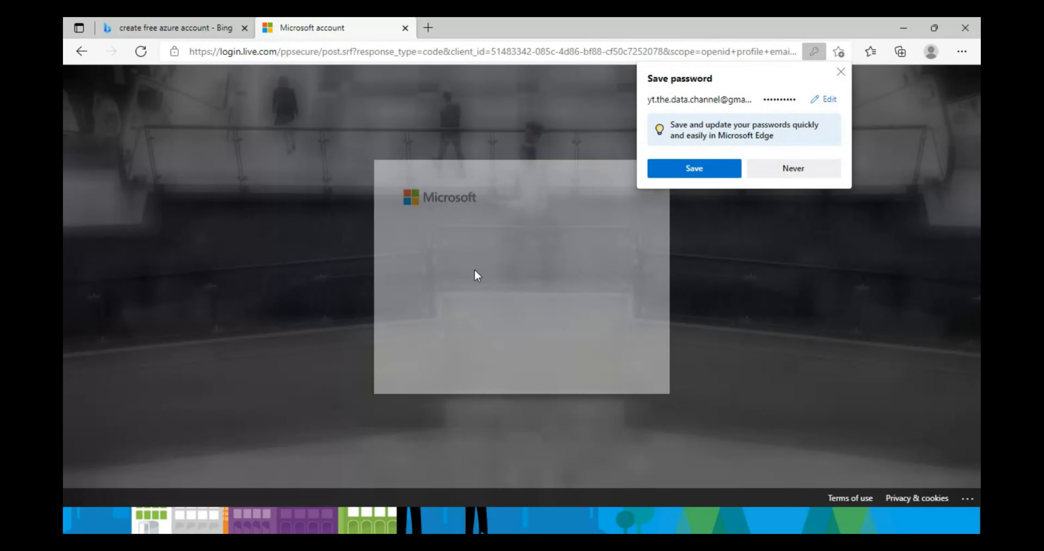
{"action": "left_click", "coordinate": [626, 358]}
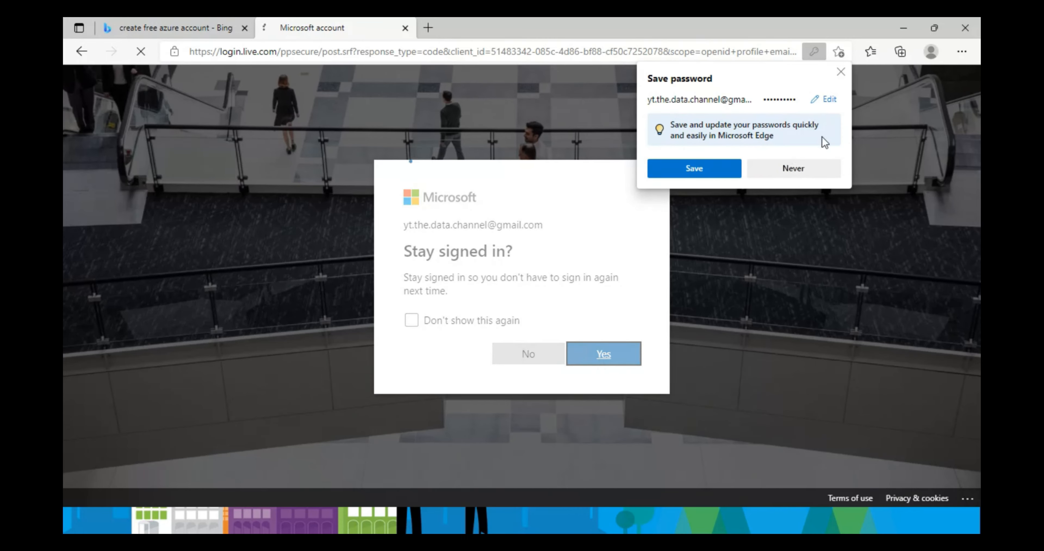
{"action": "left_click", "coordinate": [793, 174]}
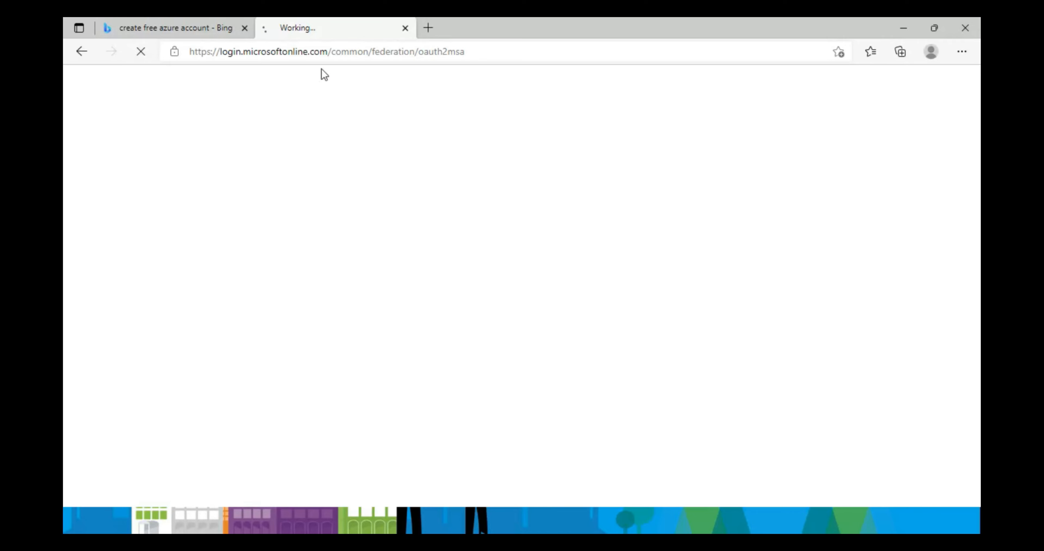
- Close the Bing tab and highlight the 'You already have an Azure free account' message
{"action": "left_click", "coordinate": [245, 27]}
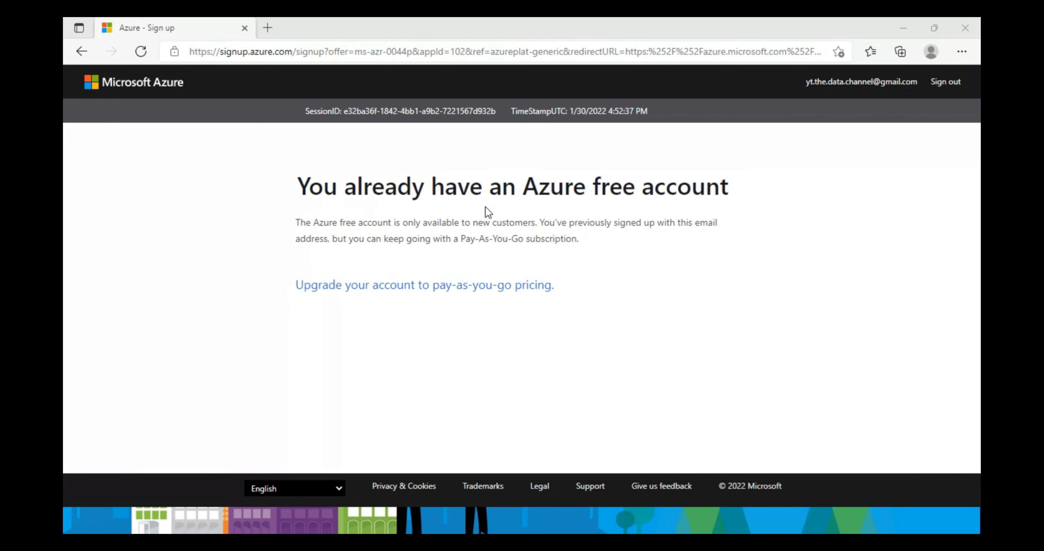
{"action": "left_click_drag", "start_coordinate": [308, 183], "coordinate": [729, 212]}
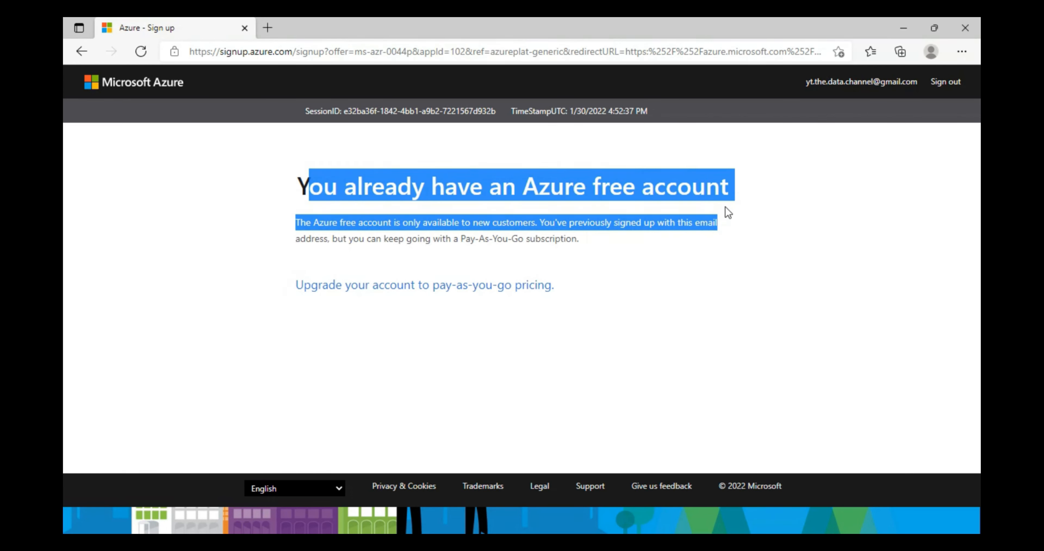
{"action": "left_click_drag", "start_coordinate": [300, 184], "coordinate": [735, 193]}
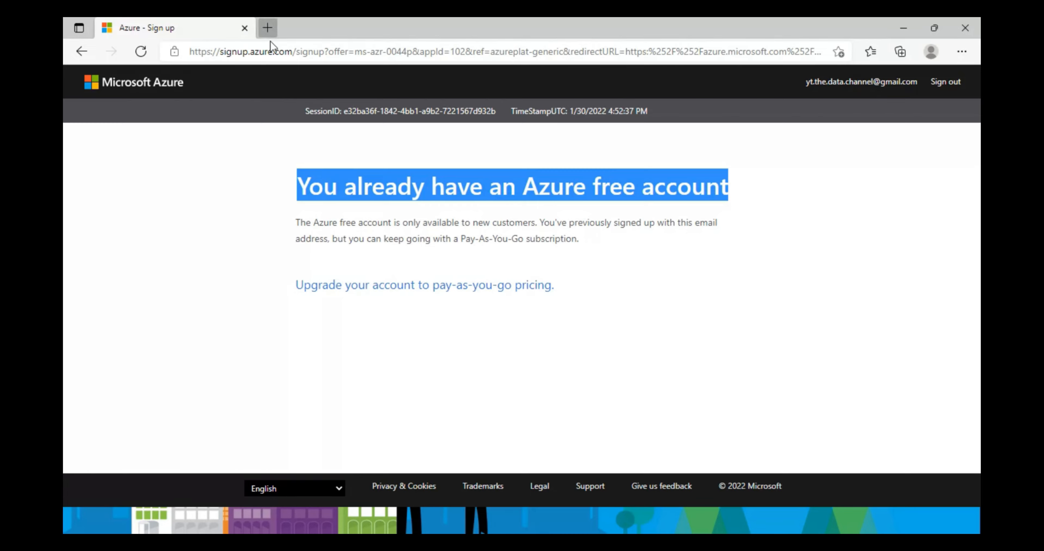
- Load portal.azure.com in a new browser tab
{"action": "left_click", "coordinate": [268, 29]}
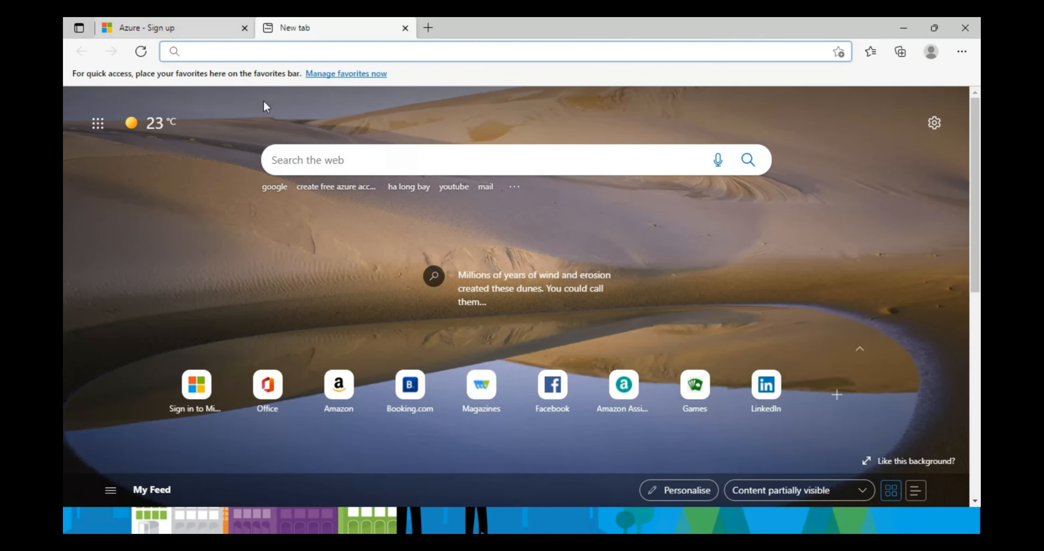
{"action": "left_click", "coordinate": [197, 24]}
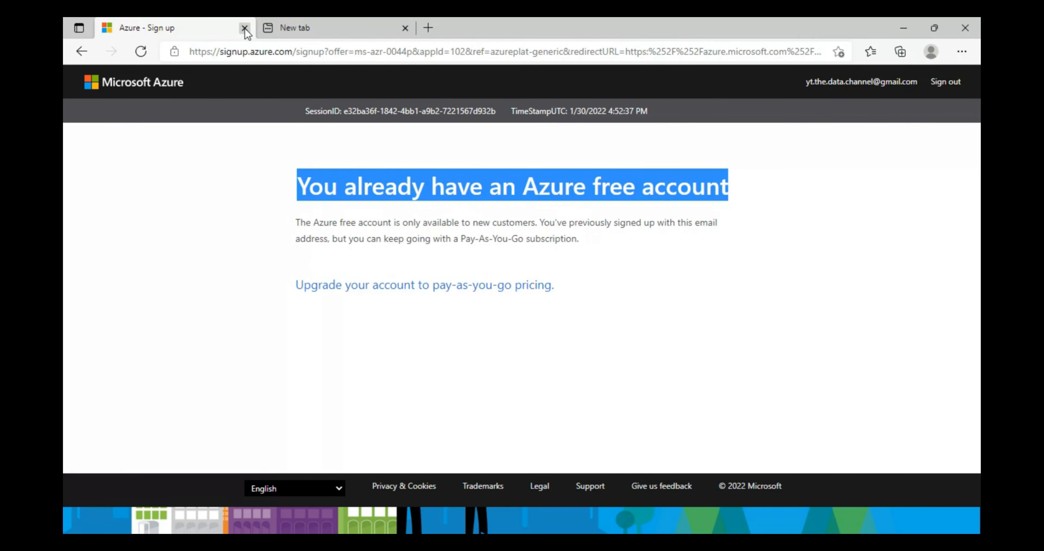
{"action": "left_click", "coordinate": [285, 32]}
{"action": "left_click", "coordinate": [255, 51]}
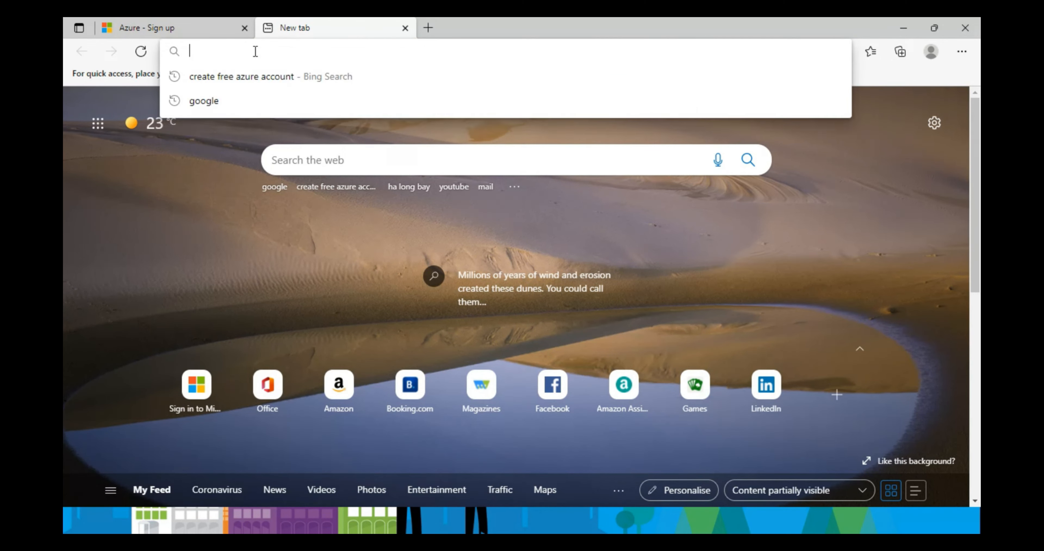
{"action": "type", "text": "portal.azure.com"}
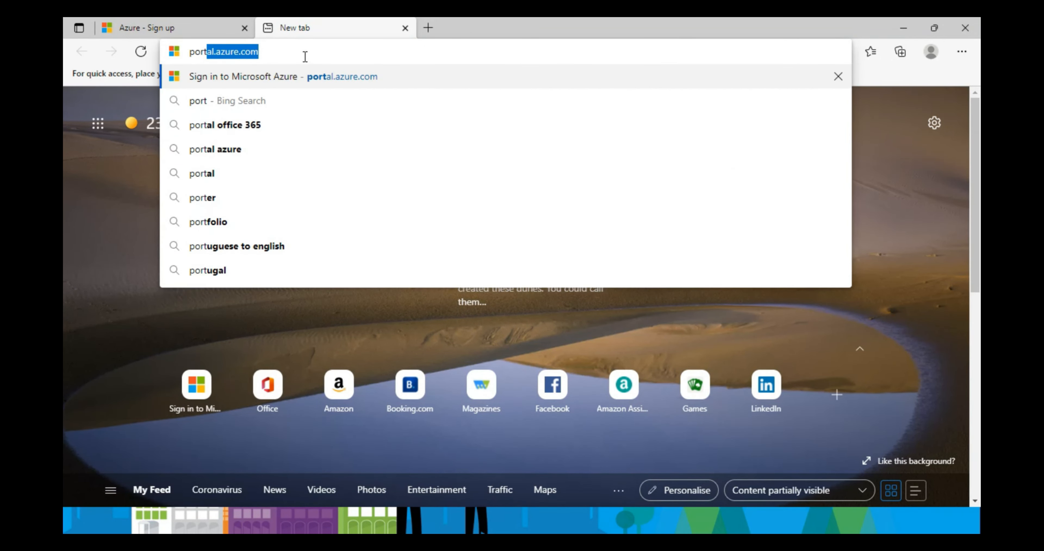
{"action": "key", "text": "Right"}
{"action": "key", "text": "Return"}
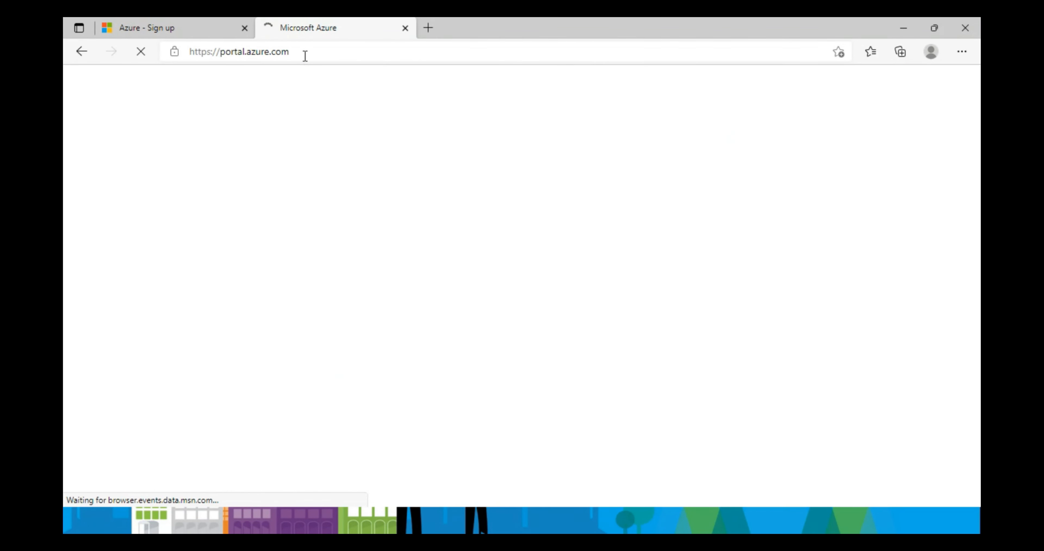
- Close the Azure sign-up tab, dismiss the credit notice, and go to Create a resource
{"action": "left_click", "coordinate": [244, 28]}
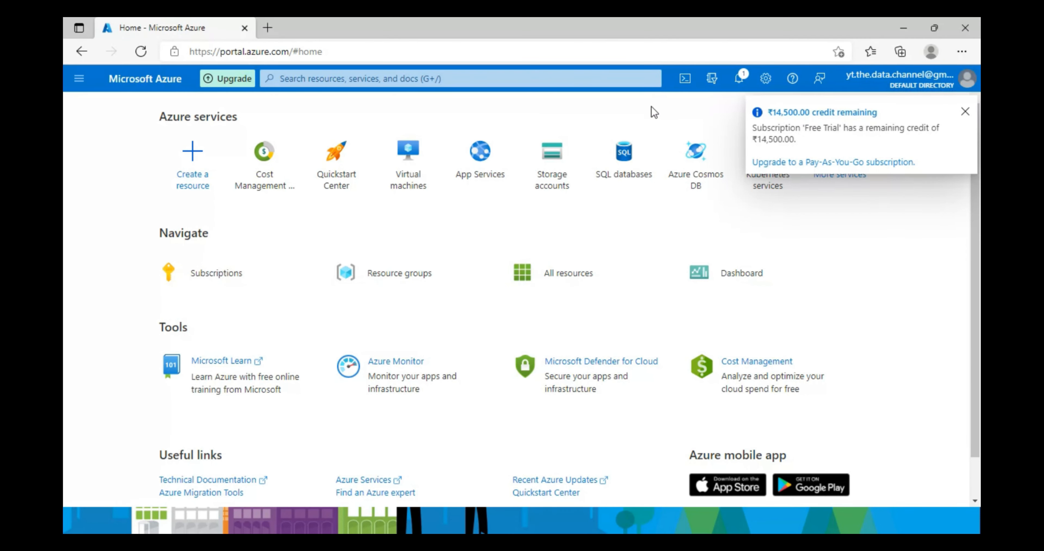
{"action": "left_click", "coordinate": [965, 112]}
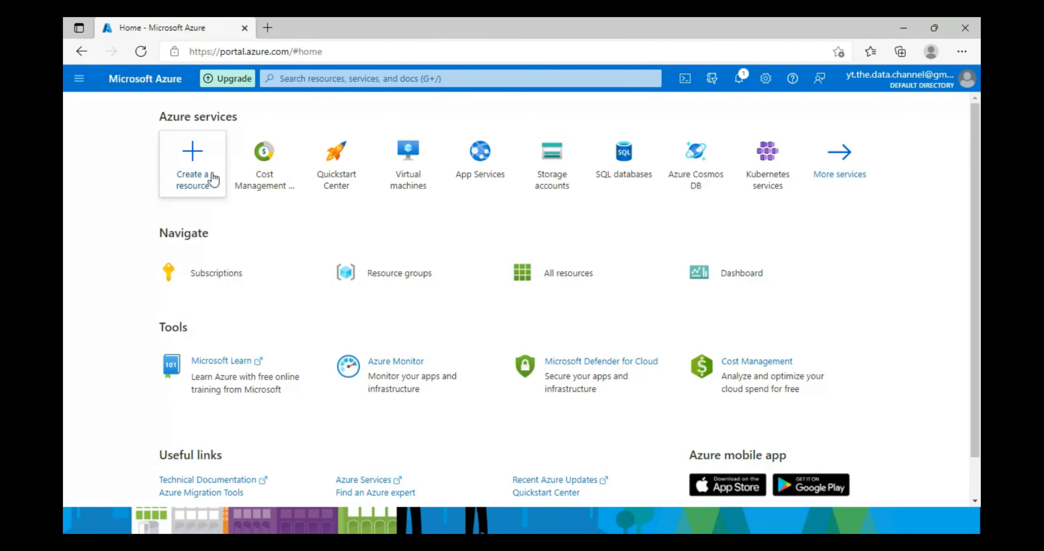
{"action": "scroll", "coordinate": [159, 206], "scroll_direction": "down", "scroll_amount": 1}
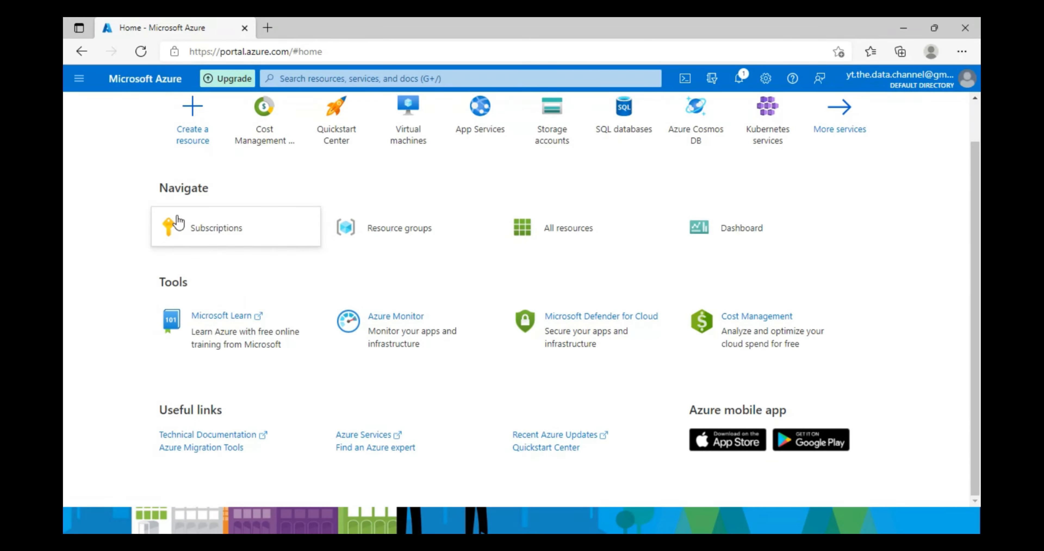
{"action": "scroll", "coordinate": [162, 225], "scroll_direction": "up", "scroll_amount": 1}
{"action": "left_click", "coordinate": [169, 161]}
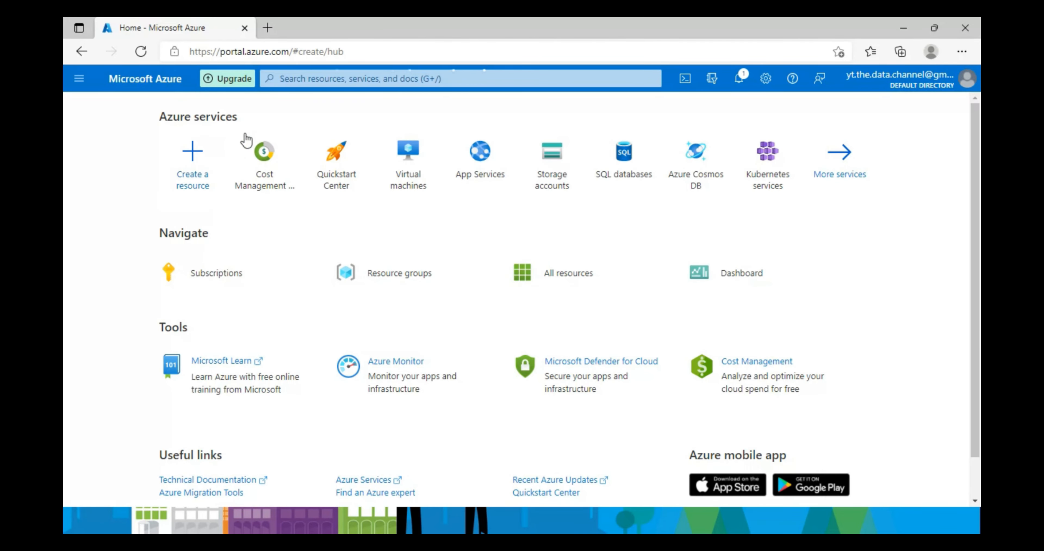
- Go through Cost Management + Billing to the Free Trial subscription's Cost Management overview
{"action": "left_click", "coordinate": [948, 83]}
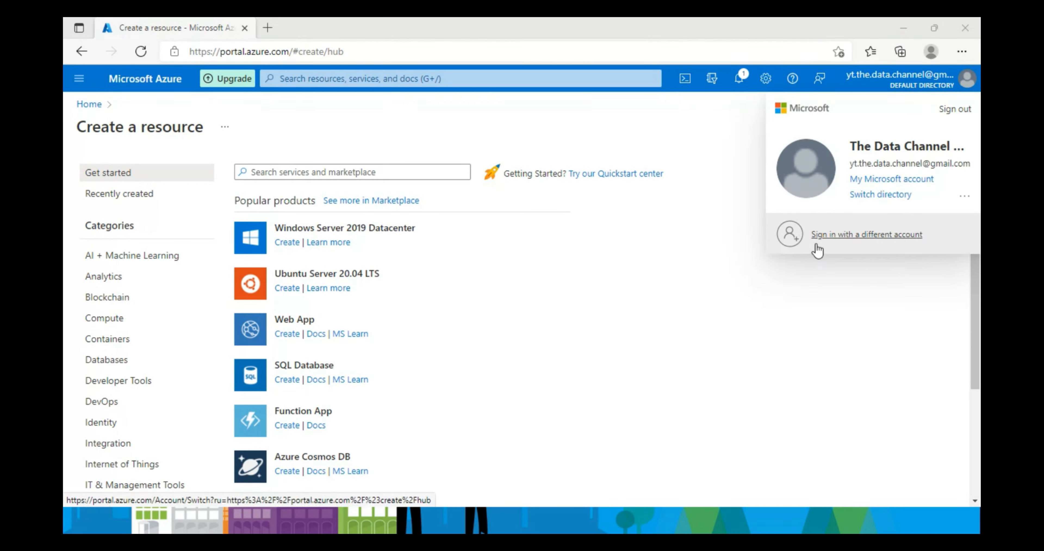
{"action": "left_click", "coordinate": [294, 78]}
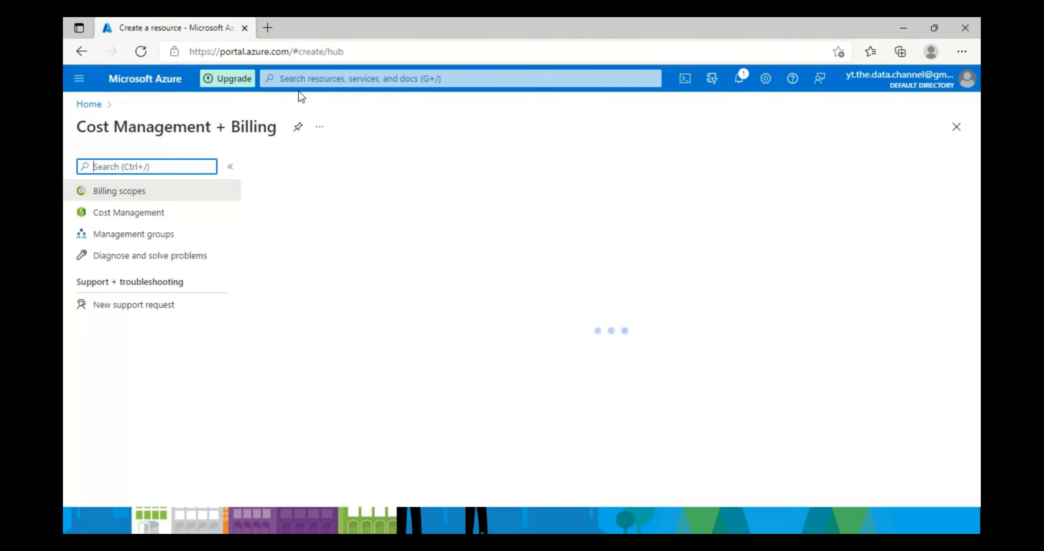
{"action": "left_click_drag", "start_coordinate": [104, 127], "coordinate": [305, 134]}
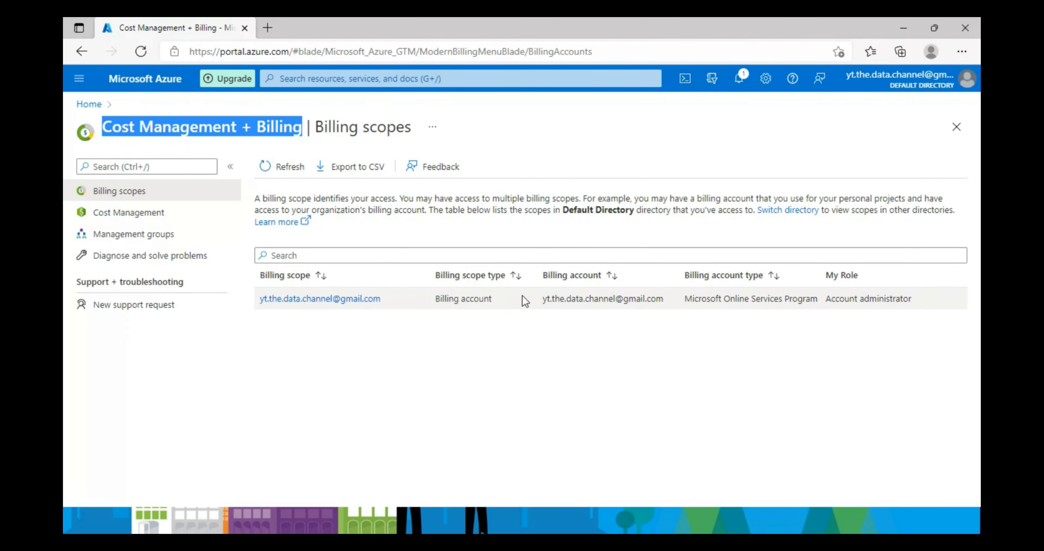
{"action": "left_click_drag", "start_coordinate": [495, 298], "coordinate": [435, 299]}
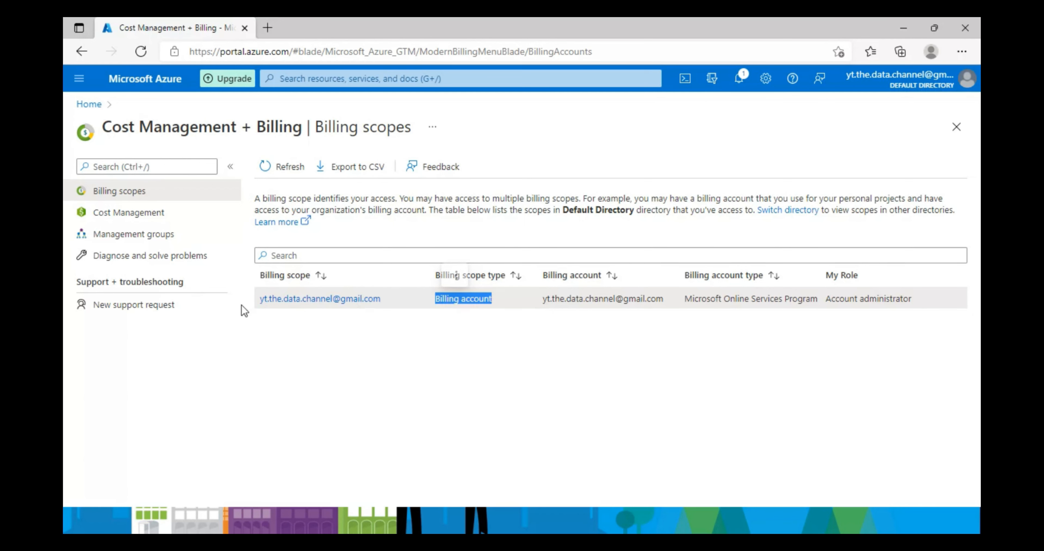
{"action": "left_click", "coordinate": [102, 212]}
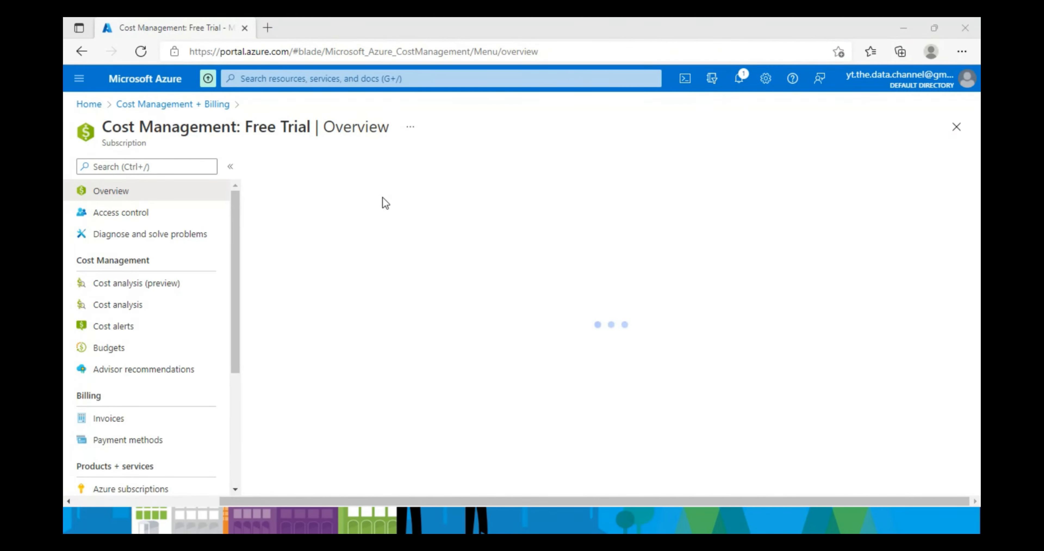
{"action": "left_click", "coordinate": [498, 275]}
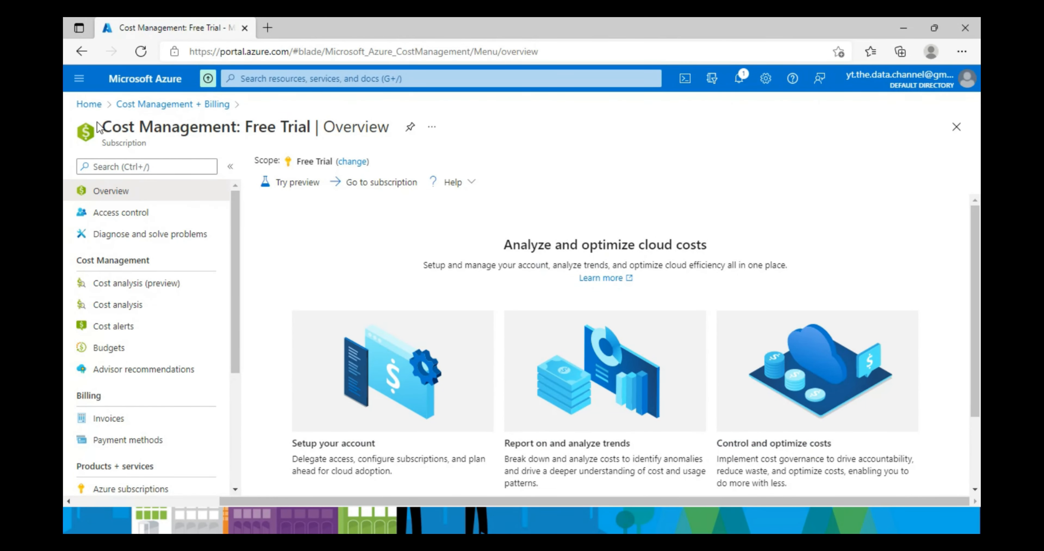
{"action": "left_click_drag", "start_coordinate": [97, 128], "coordinate": [278, 129]}
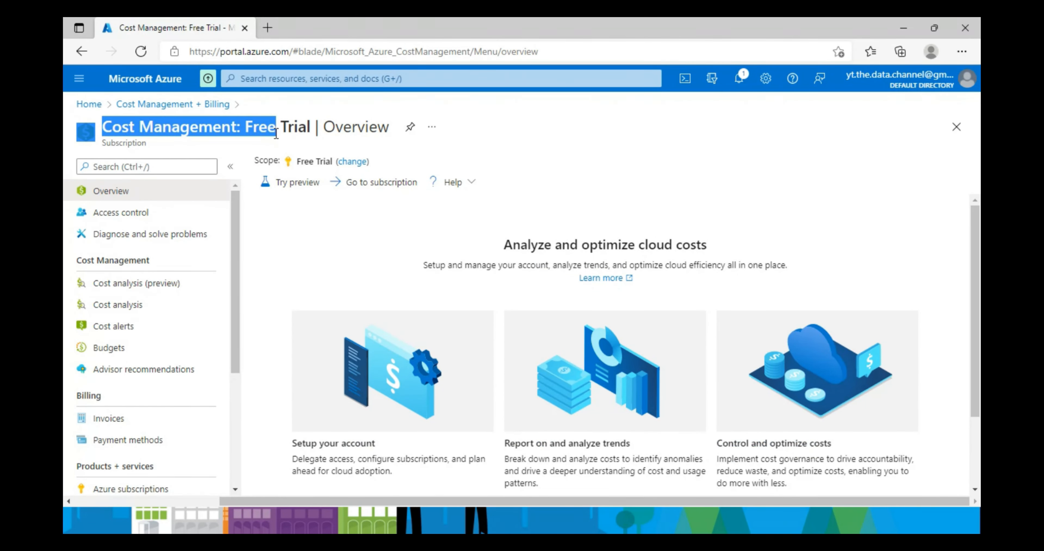
{"action": "left_click", "coordinate": [501, 153]}
{"action": "left_click", "coordinate": [352, 161]}
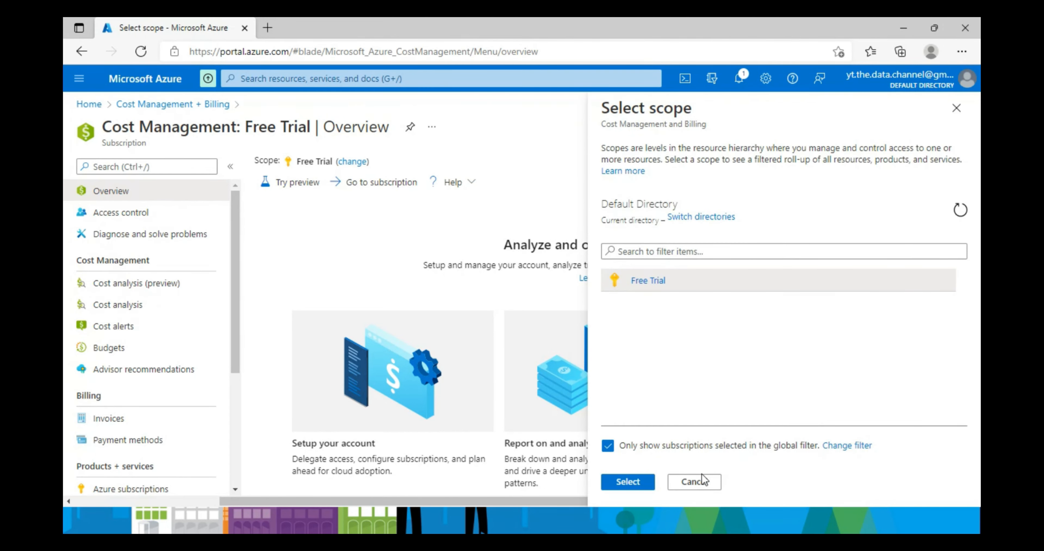
{"action": "left_click", "coordinate": [693, 481]}
{"action": "scroll", "coordinate": [478, 255], "scroll_direction": "down", "scroll_amount": 3}
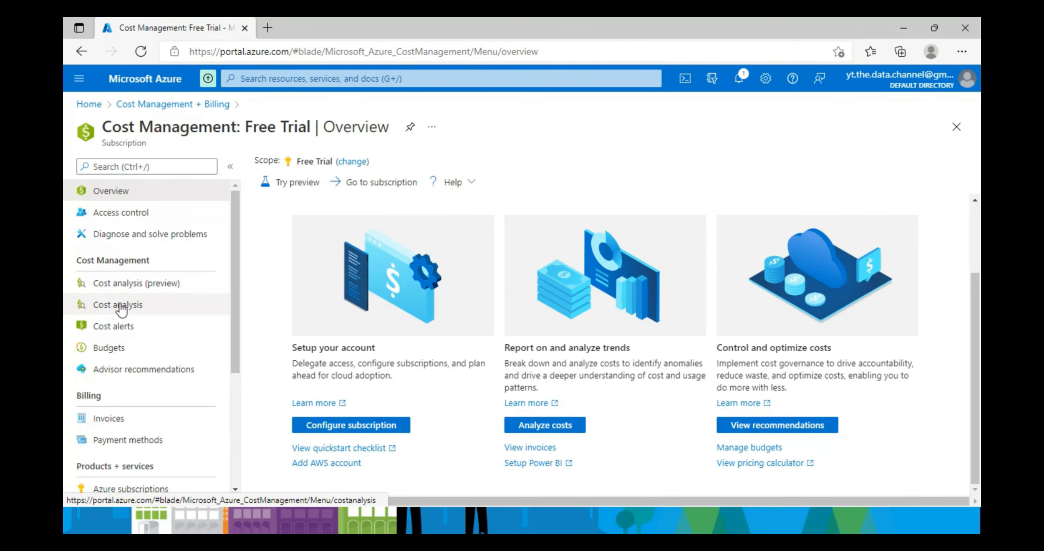
{"action": "left_click", "coordinate": [117, 327]}
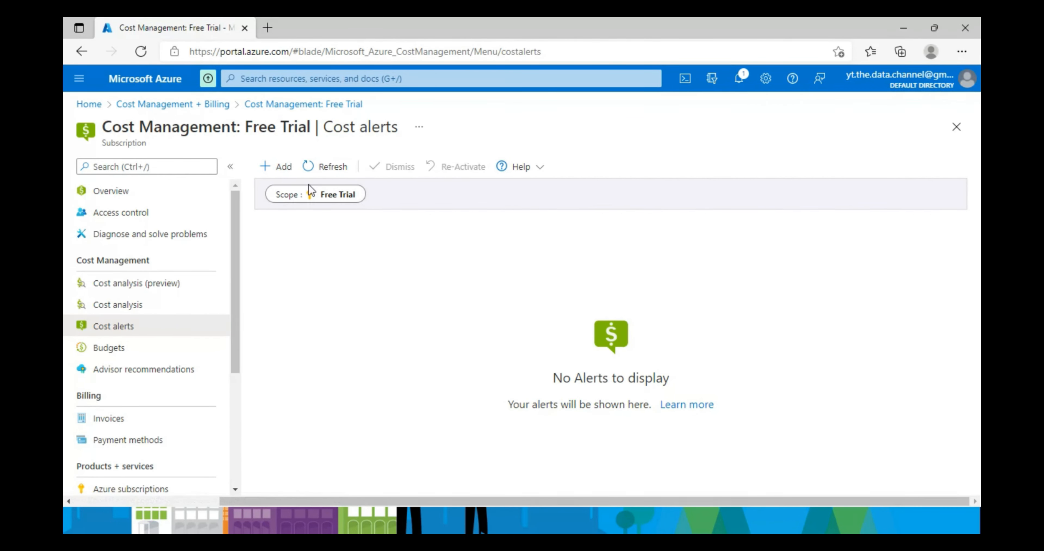
{"action": "left_click", "coordinate": [177, 105]}
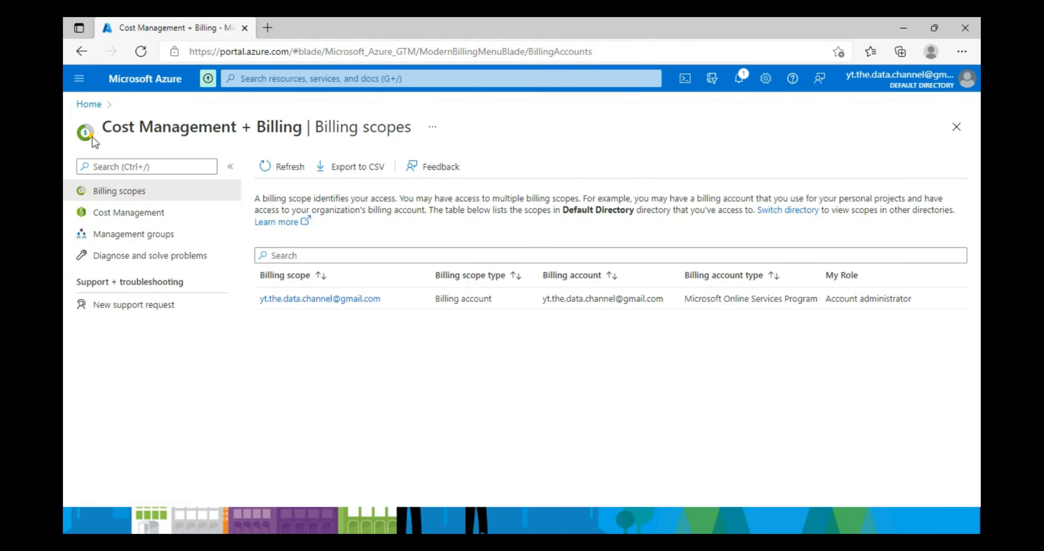
{"action": "left_click_drag", "start_coordinate": [102, 127], "coordinate": [302, 128]}
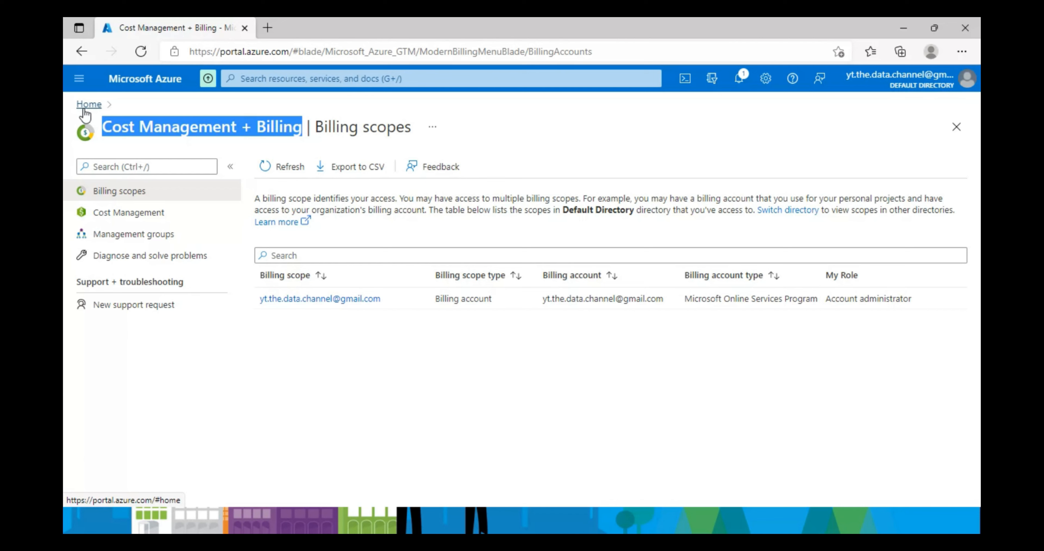
{"action": "left_click", "coordinate": [301, 126]}
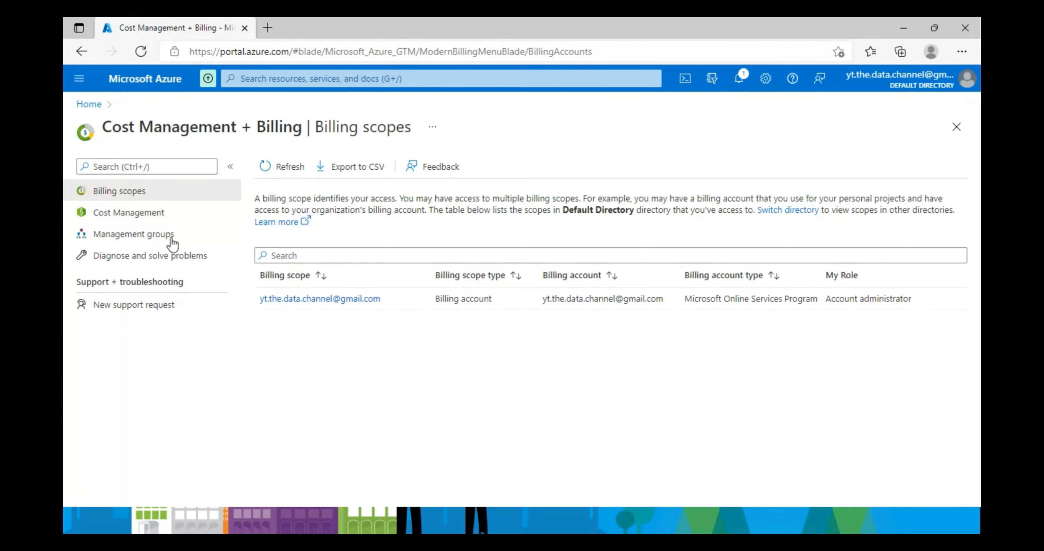
{"action": "left_click", "coordinate": [113, 212]}
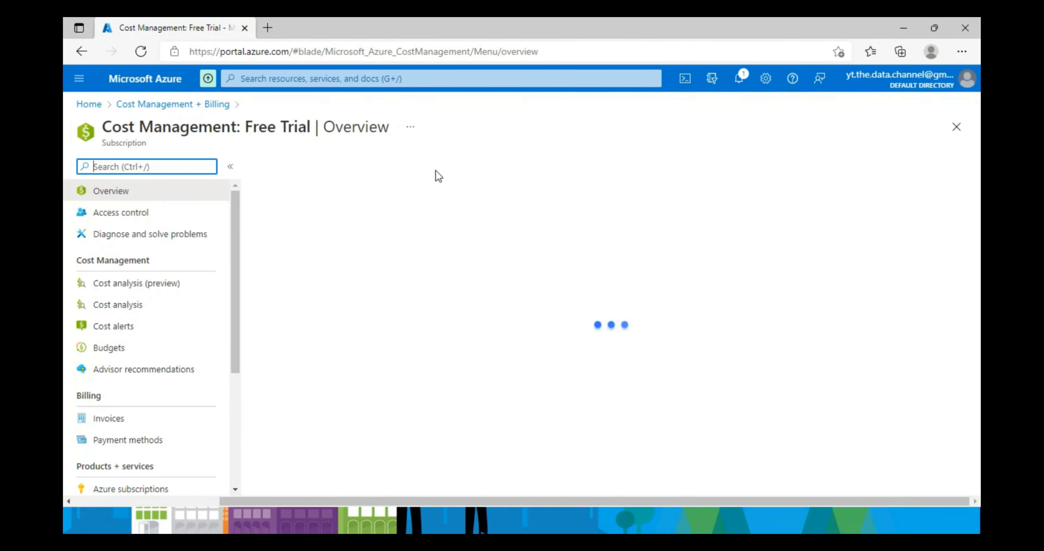
- Return to the Azure portal Home page and switch back to the browser from the slideshow
{"action": "left_click", "coordinate": [89, 105]}
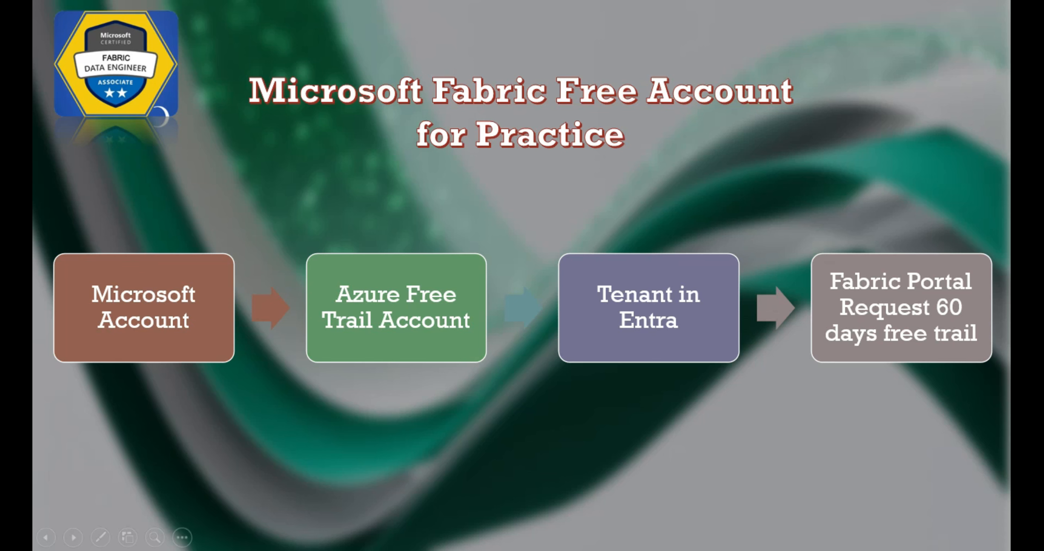
{"action": "key", "text": "alt+Tab"}
{"action": "key", "text": "alt+Tab"}
{"action": "key", "text": "alt+Tab"}
{"action": "key", "text": "alt+Tab"}
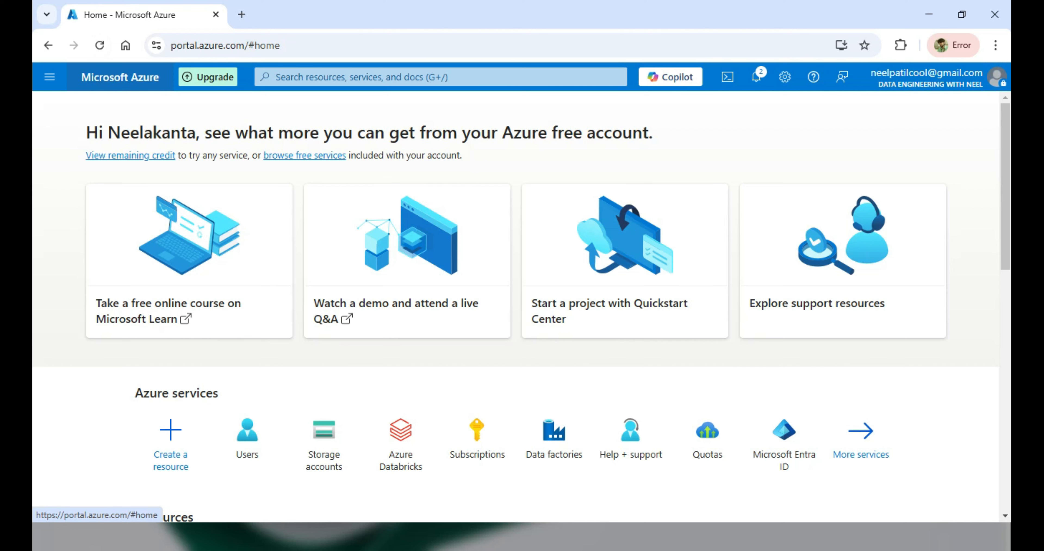
- Find Users through the portal search and choose New user > Create new user
{"action": "left_click", "coordinate": [277, 77]}
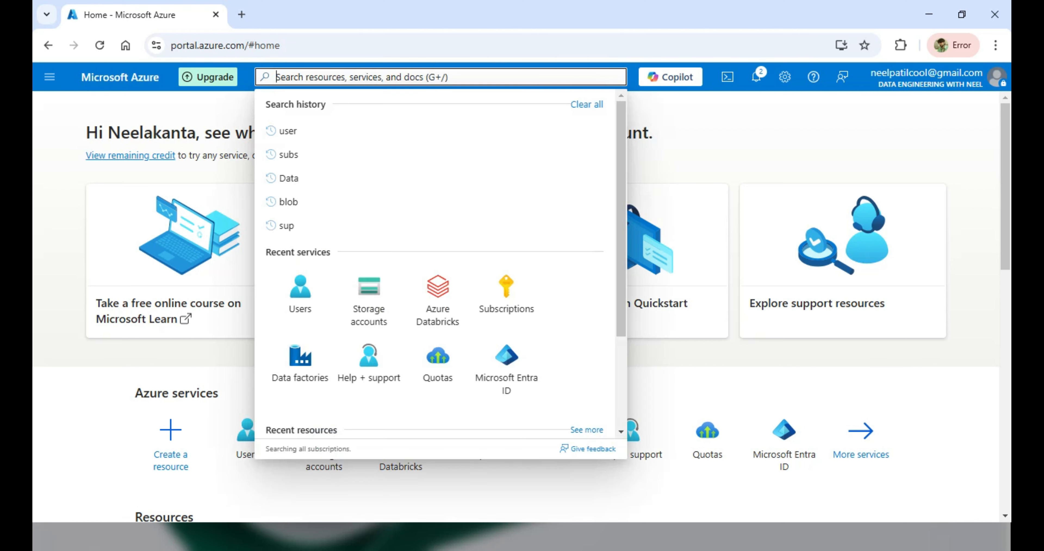
{"action": "key", "text": "Down"}
{"action": "key", "text": "Return"}
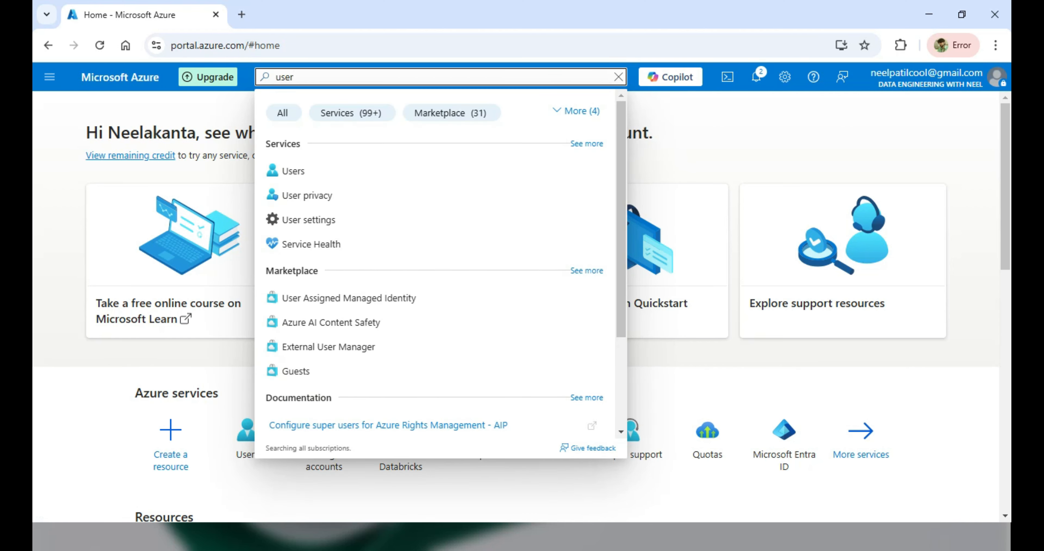
{"action": "left_click", "coordinate": [293, 171]}
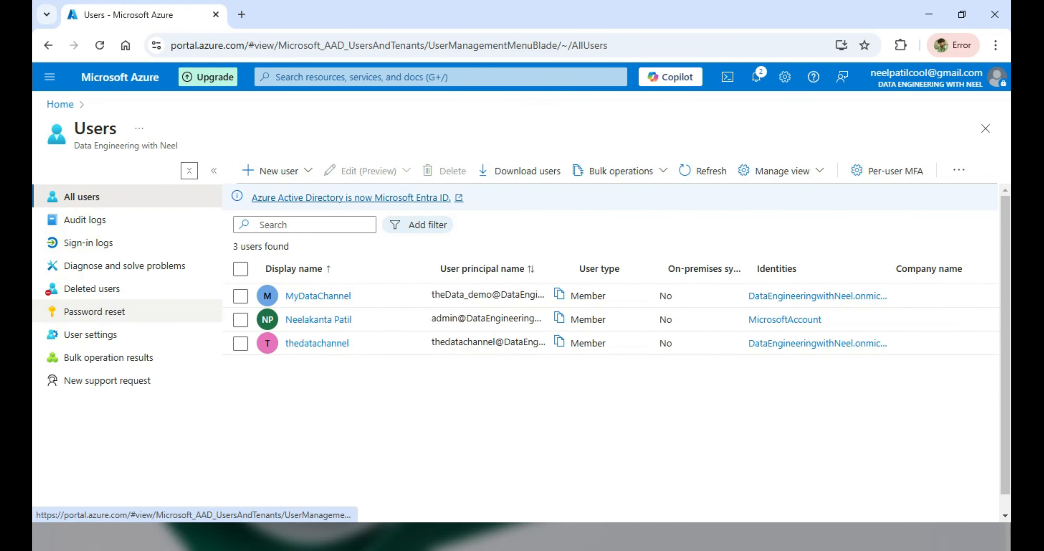
{"action": "left_click", "coordinate": [279, 170]}
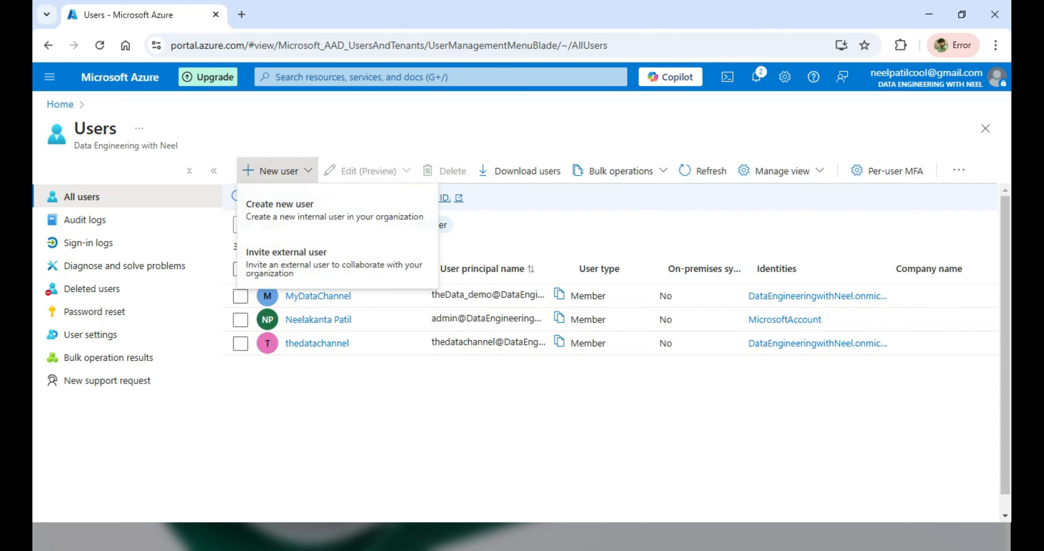
{"action": "left_click", "coordinate": [279, 171]}
{"action": "left_click", "coordinate": [279, 171]}
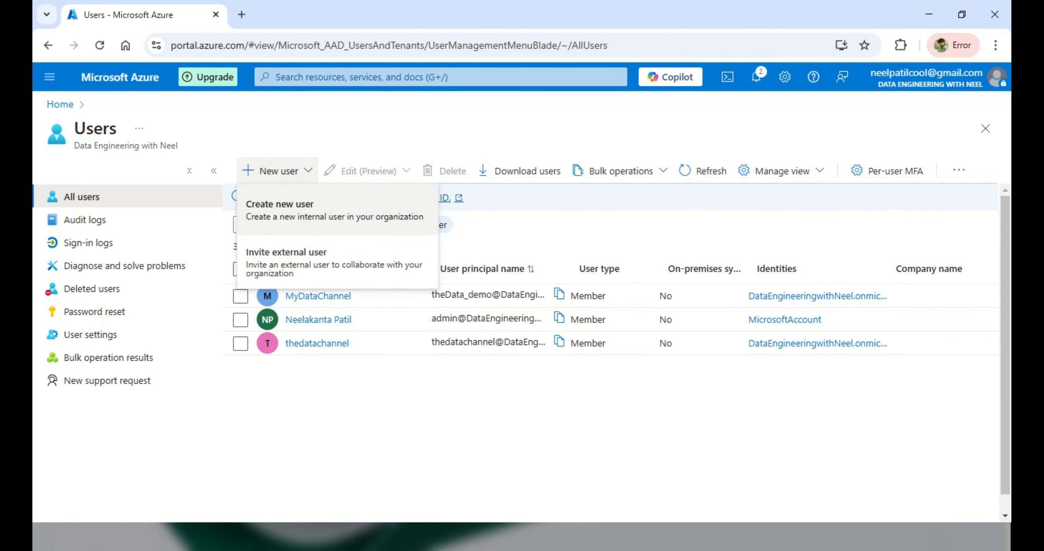
{"action": "left_click", "coordinate": [335, 210]}
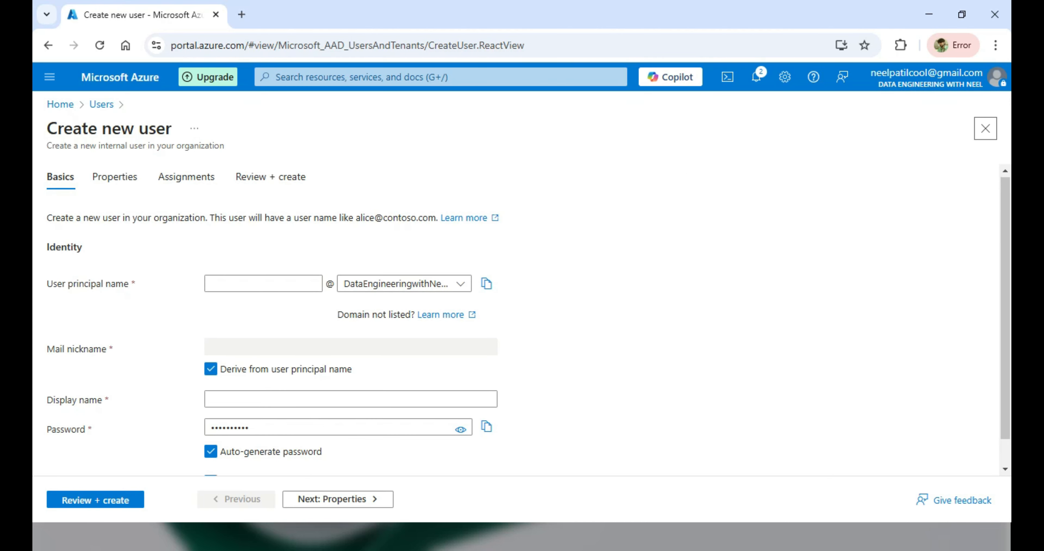
- Check which domains are available for the new user's principal name
{"action": "scroll", "coordinate": [528, 318], "scroll_direction": "down", "scroll_amount": 1}
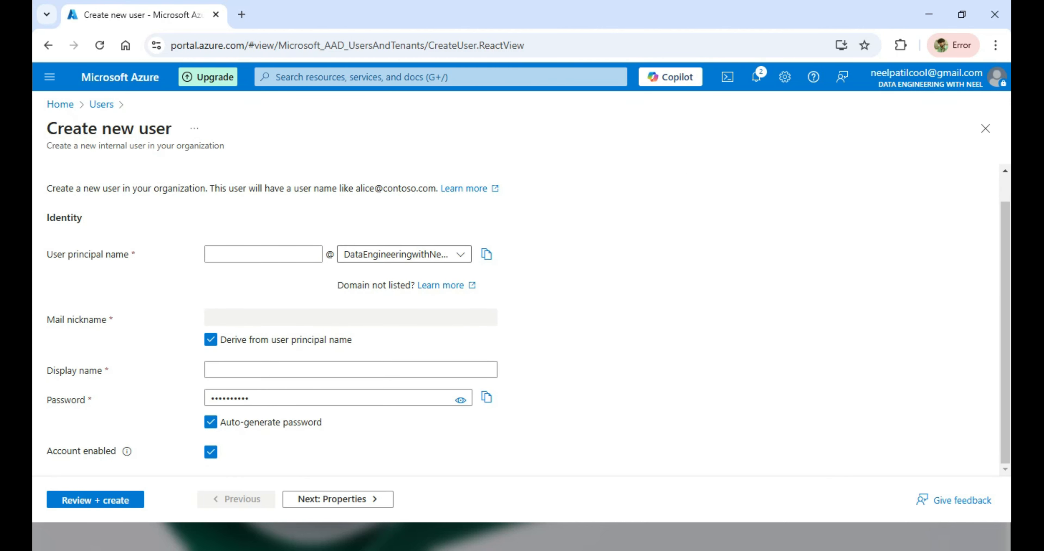
{"action": "left_click", "coordinate": [399, 254]}
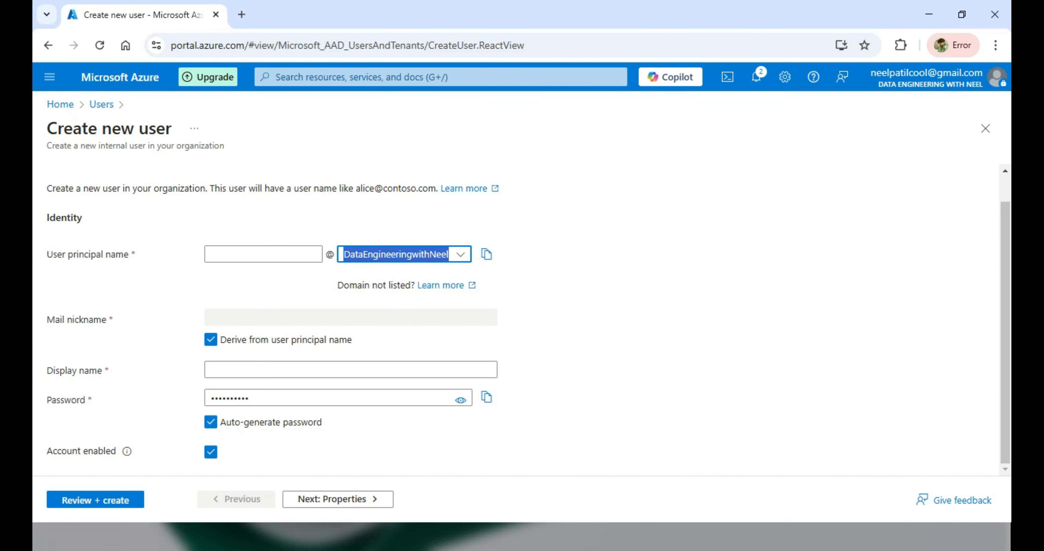
{"action": "left_click", "coordinate": [460, 255]}
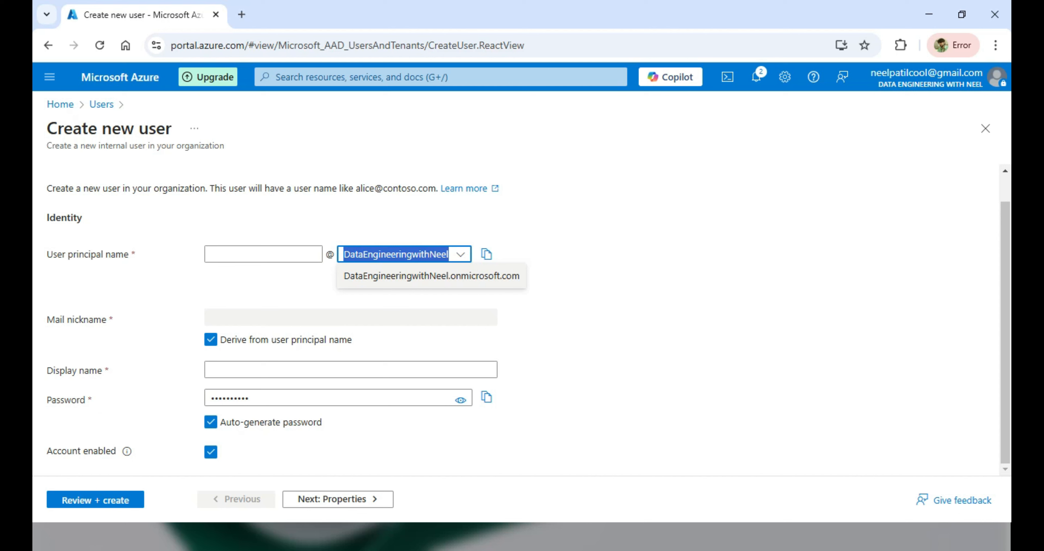
{"action": "left_click", "coordinate": [432, 276]}
{"action": "left_click_drag", "start_coordinate": [405, 255], "coordinate": [518, 259]}
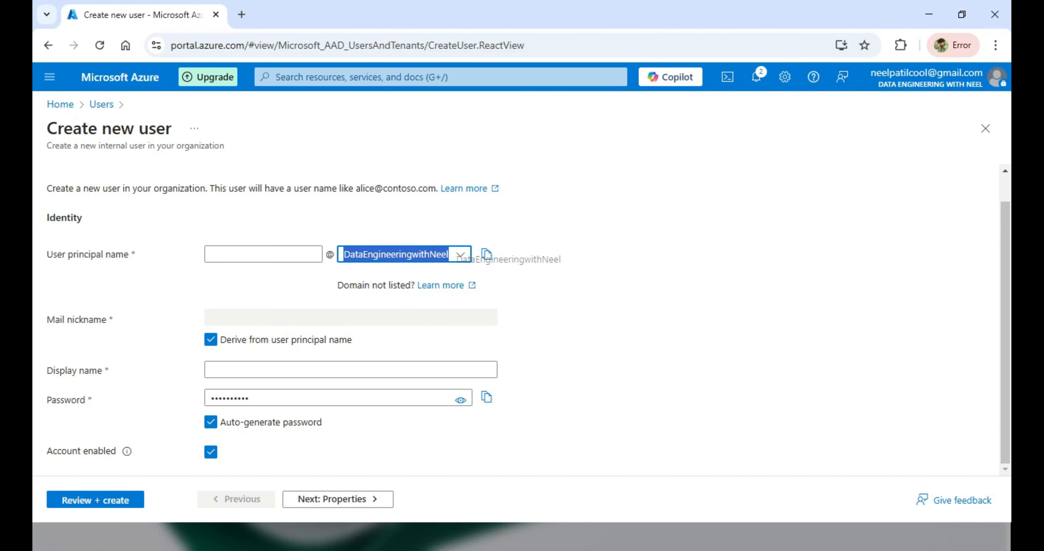
- Enter demo_fabric as the user principal name and select it for copying
{"action": "left_click", "coordinate": [264, 254]}
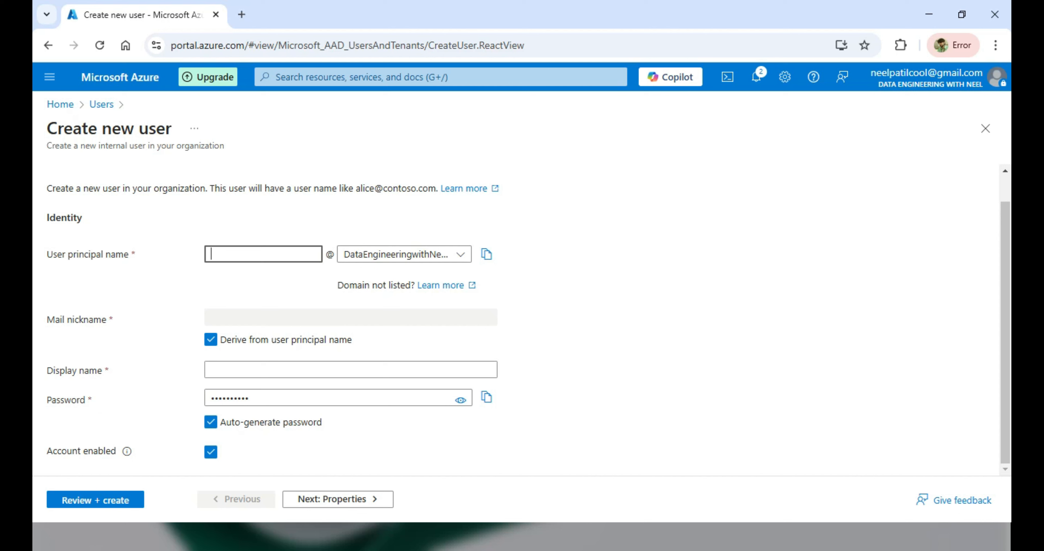
{"action": "type", "text": "demo_fabric"}
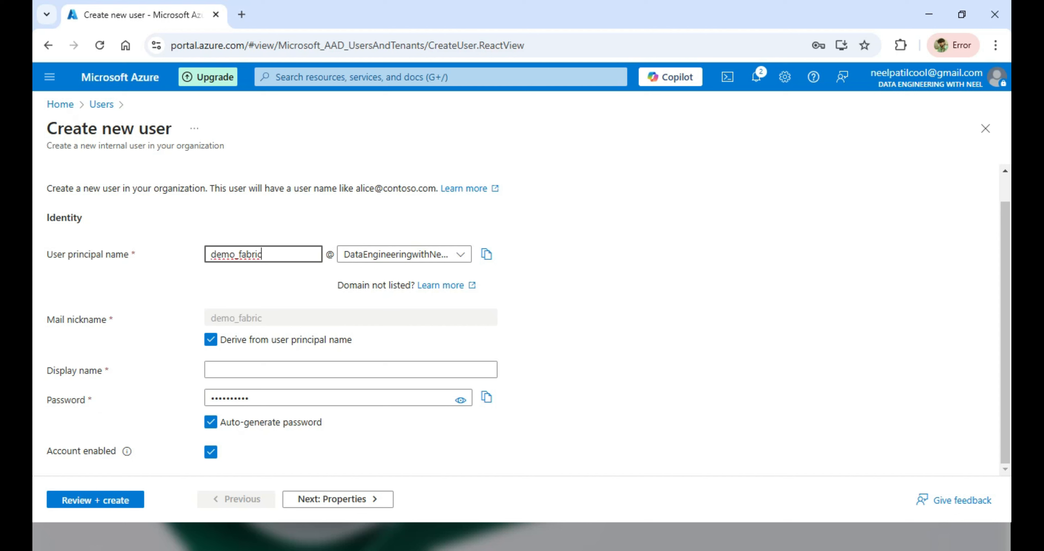
{"action": "key", "text": "ctrl+a"}
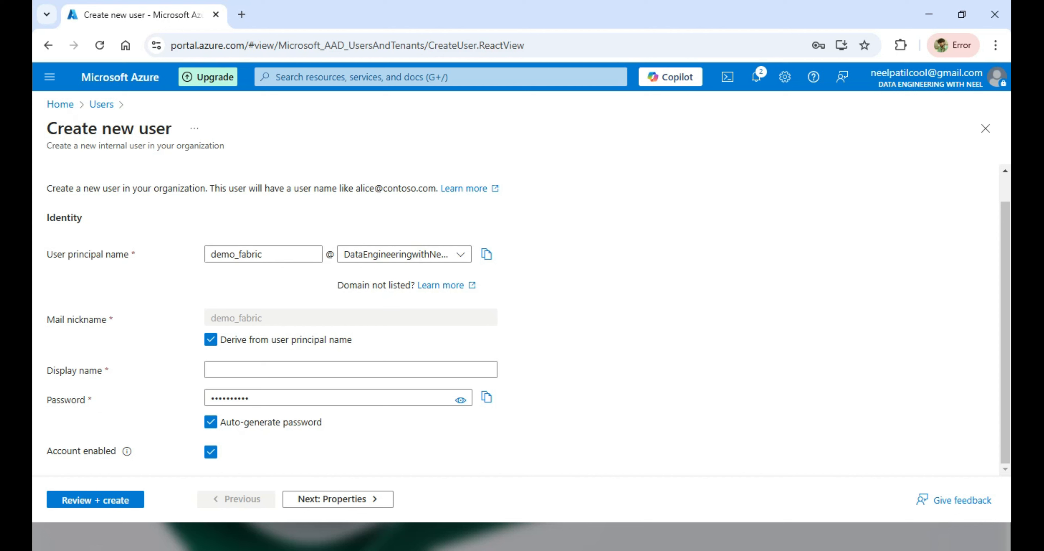
{"action": "double_click", "coordinate": [236, 318]}
{"action": "double_click", "coordinate": [236, 254]}
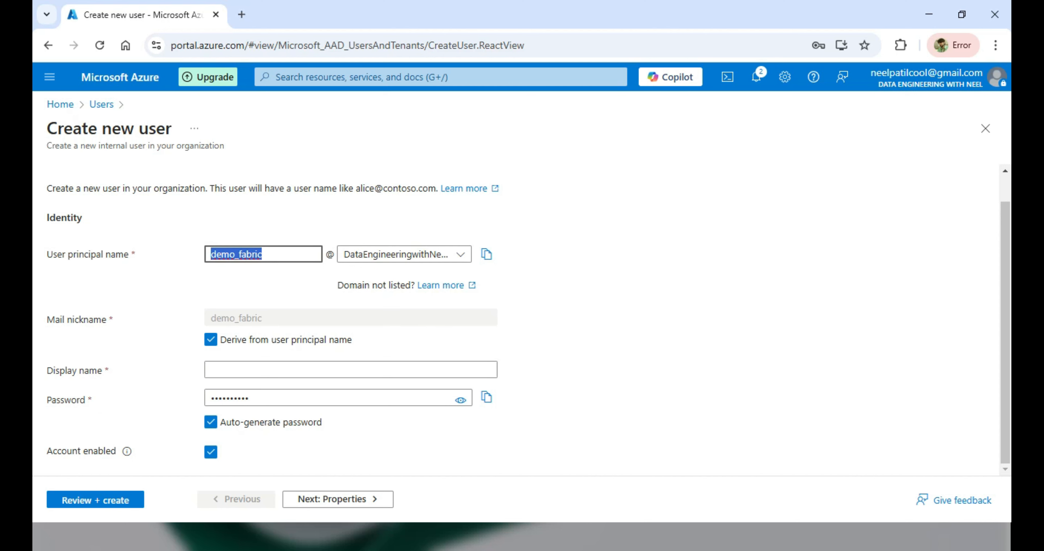
{"action": "left_click", "coordinate": [264, 255]}
{"action": "double_click", "coordinate": [259, 254]}
{"action": "key", "text": "ctrl+c"}
- Set the display name to demo_fabric_tdb and turn off Auto-generate password
{"action": "left_click", "coordinate": [264, 369]}
{"action": "key", "text": "ctrl+v"}
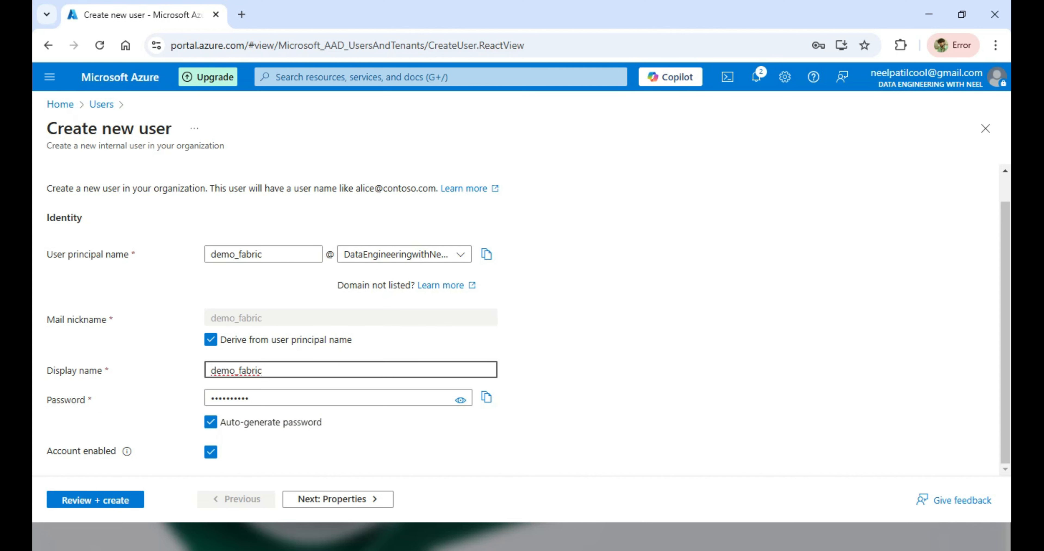
{"action": "type", "text": "_tdb"}
{"action": "key", "text": "ctrl+a"}
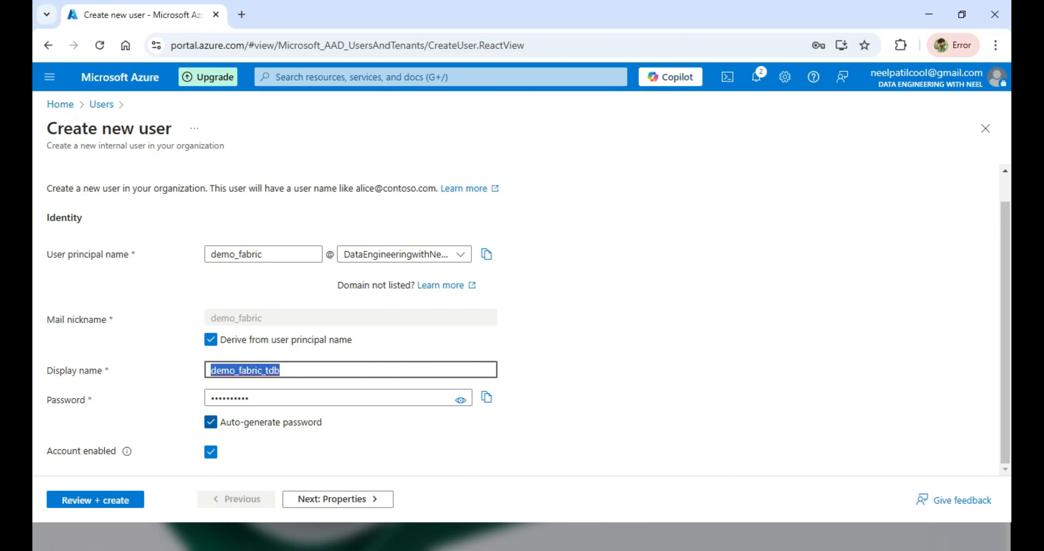
{"action": "left_click", "coordinate": [211, 422]}
{"action": "left_click", "coordinate": [283, 398]}
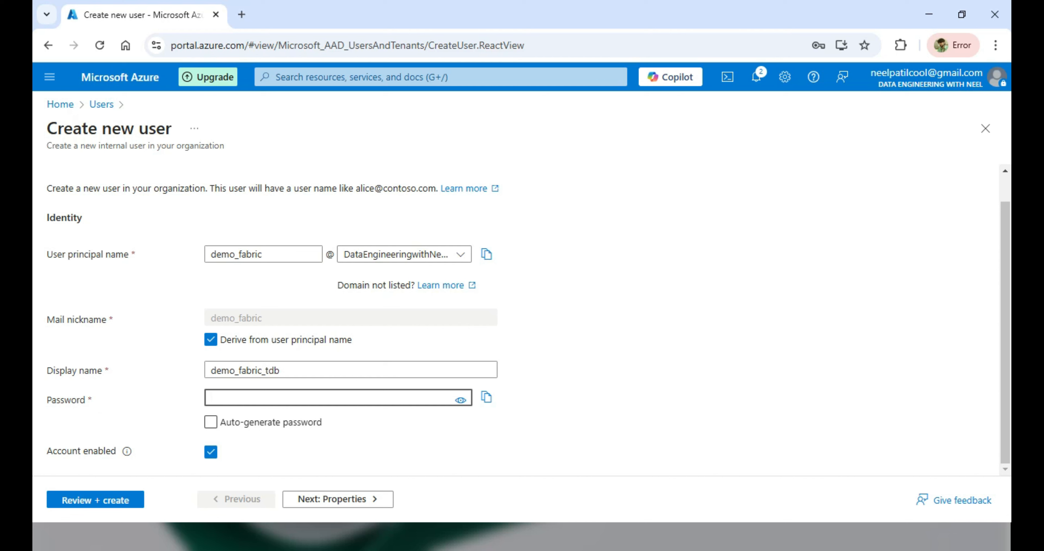
- Enter a complex custom password for demo_fabric and open the Review + create summary
{"action": "type", "text": "••••••"}
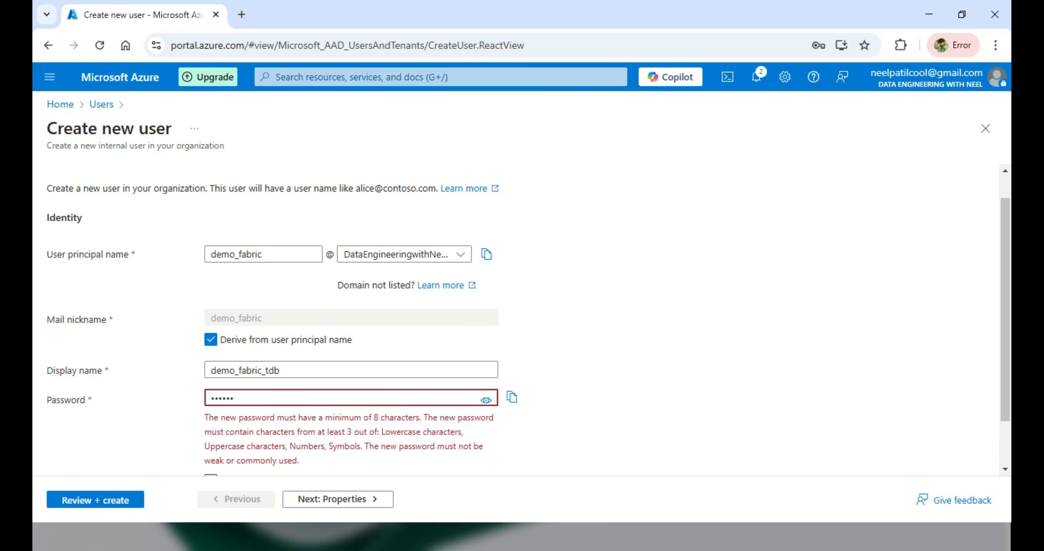
{"action": "type", "text": "••••"}
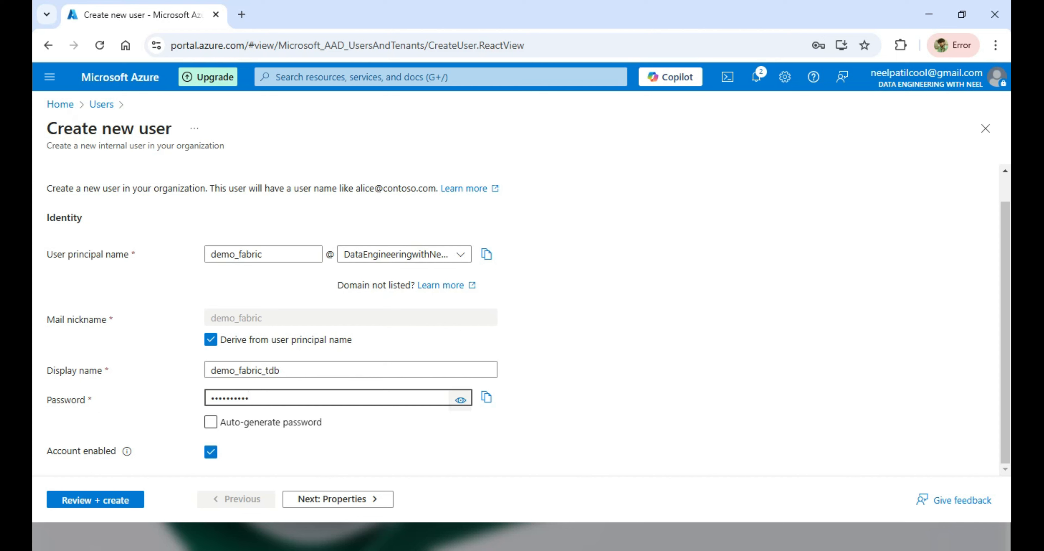
{"action": "left_click", "coordinate": [95, 500]}
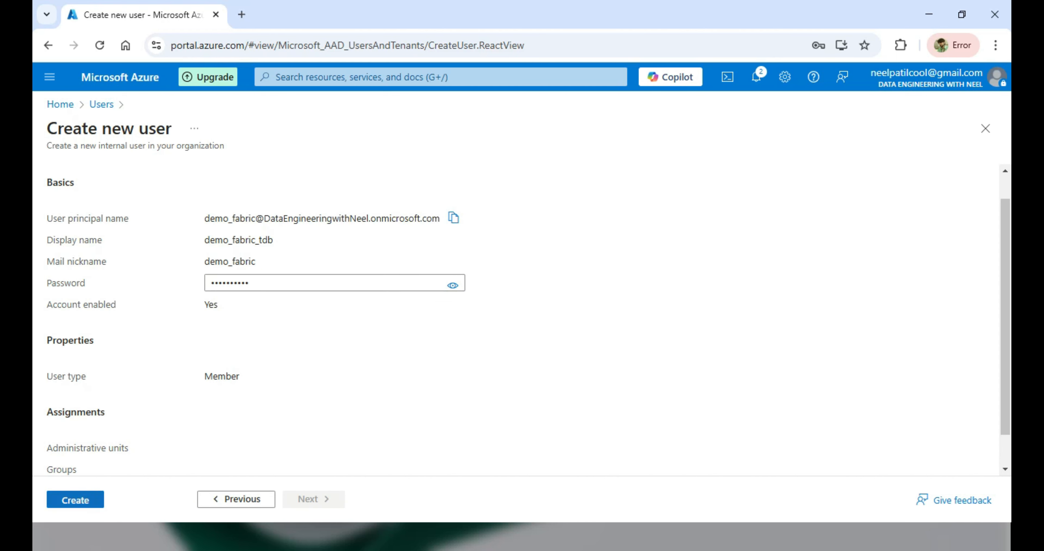
- Create the demo_fabric_tdb user and refresh All users to show it among 4 users
{"action": "left_click", "coordinate": [75, 500]}
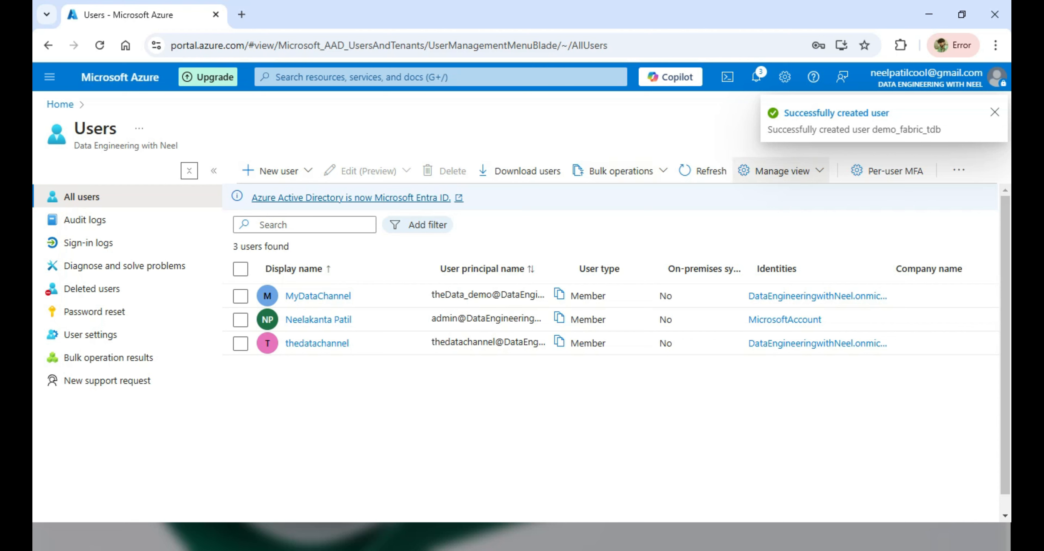
{"action": "left_click", "coordinate": [703, 170]}
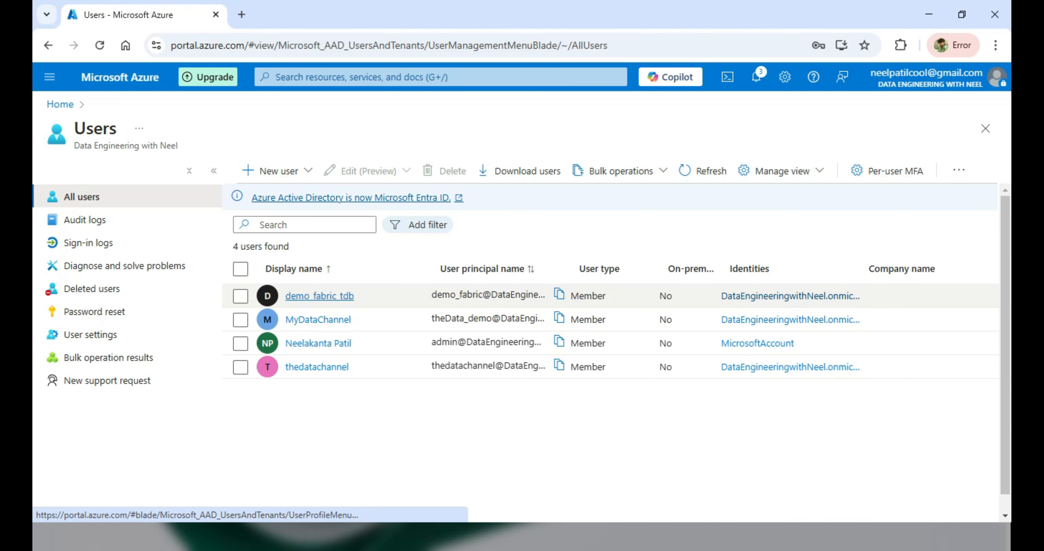
- Open demo_fabric_tdb's Overview page and copy its user principal name to the clipboard
{"action": "left_click", "coordinate": [319, 296]}
{"action": "left_click", "coordinate": [320, 296]}
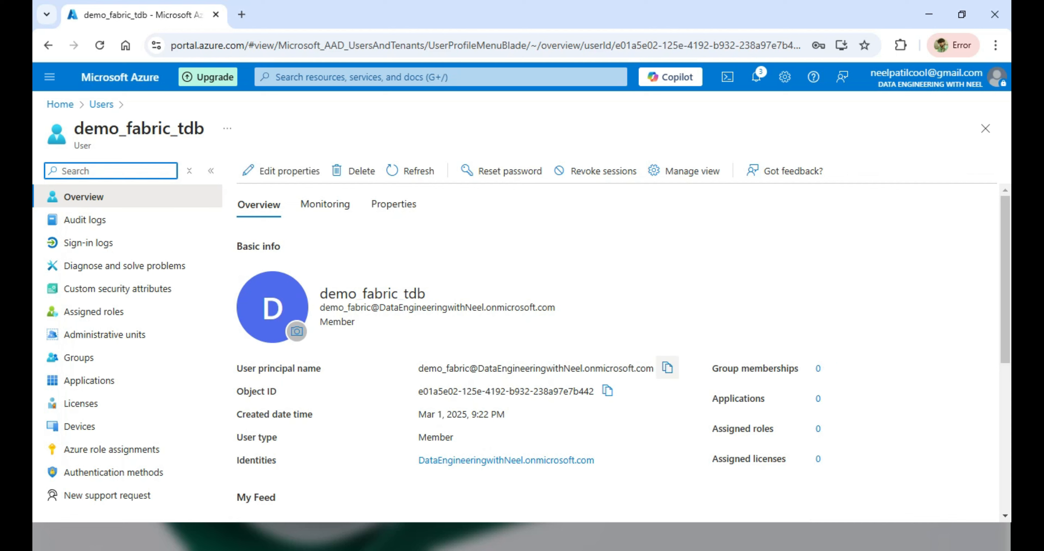
{"action": "left_click_drag", "start_coordinate": [419, 368], "coordinate": [654, 368]}
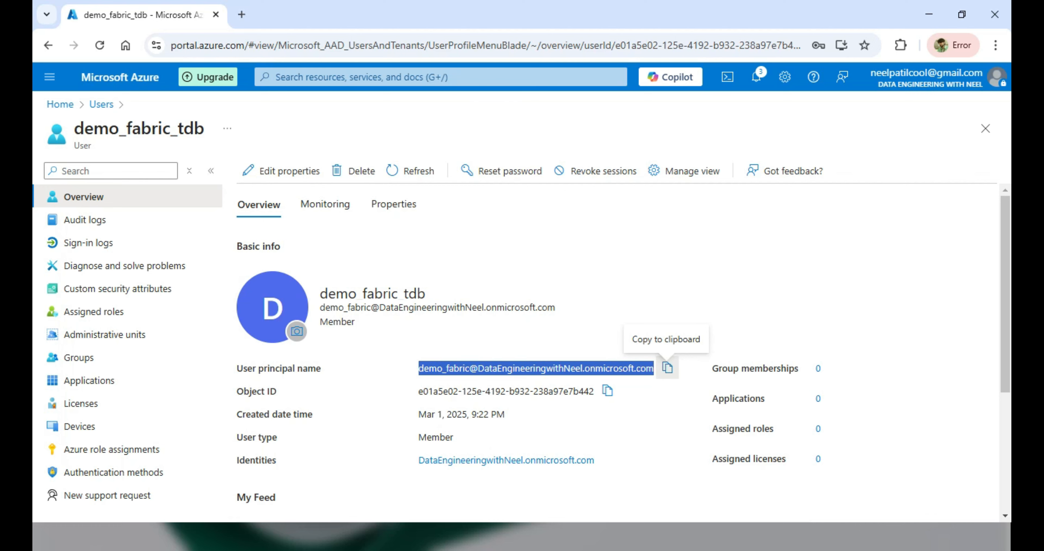
{"action": "left_click", "coordinate": [667, 367]}
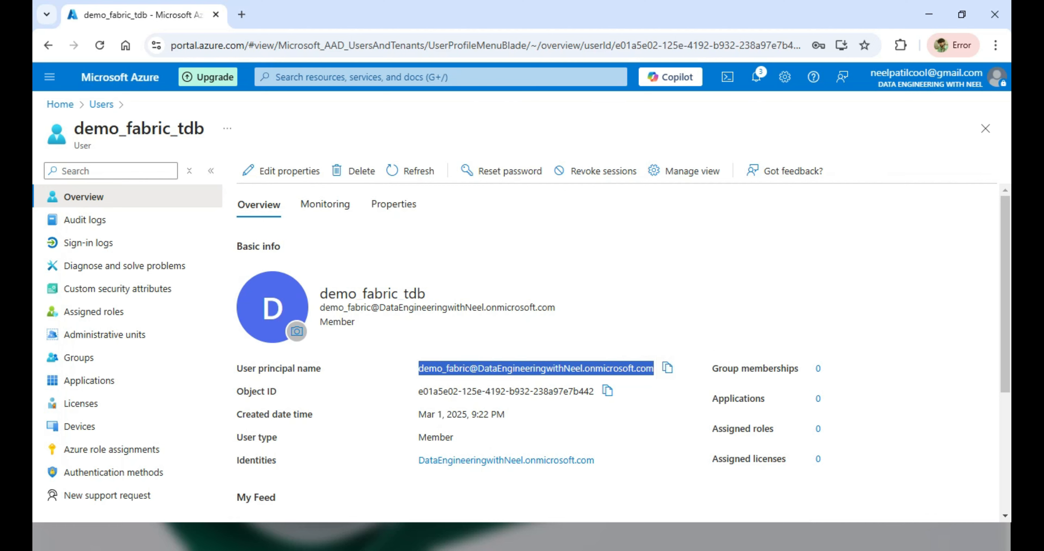
{"action": "left_click", "coordinate": [995, 45]}
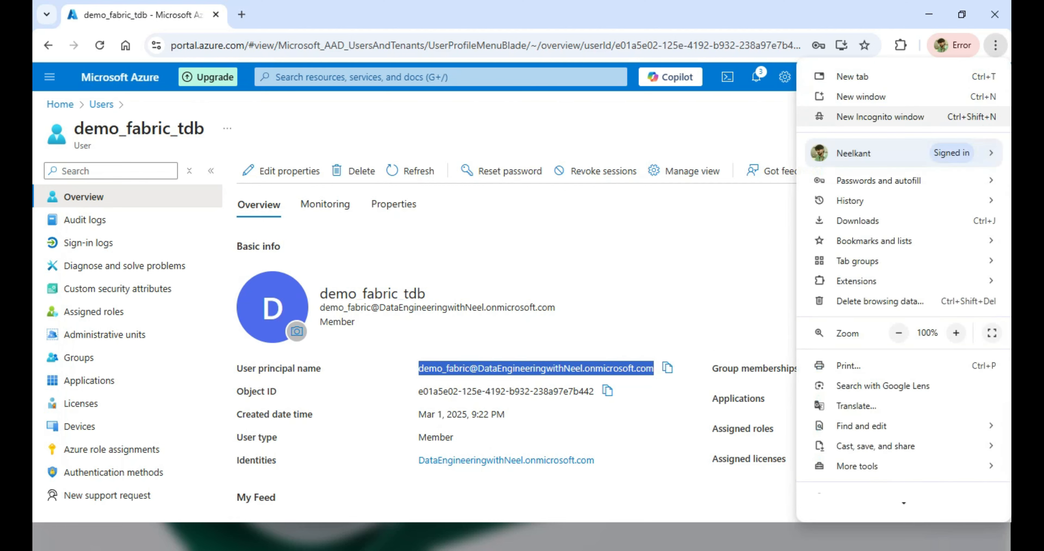
- Open an incognito window and go to app.fabric.microsoft.com
{"action": "left_click", "coordinate": [995, 45]}
{"action": "key", "text": "ctrl+shift+n"}
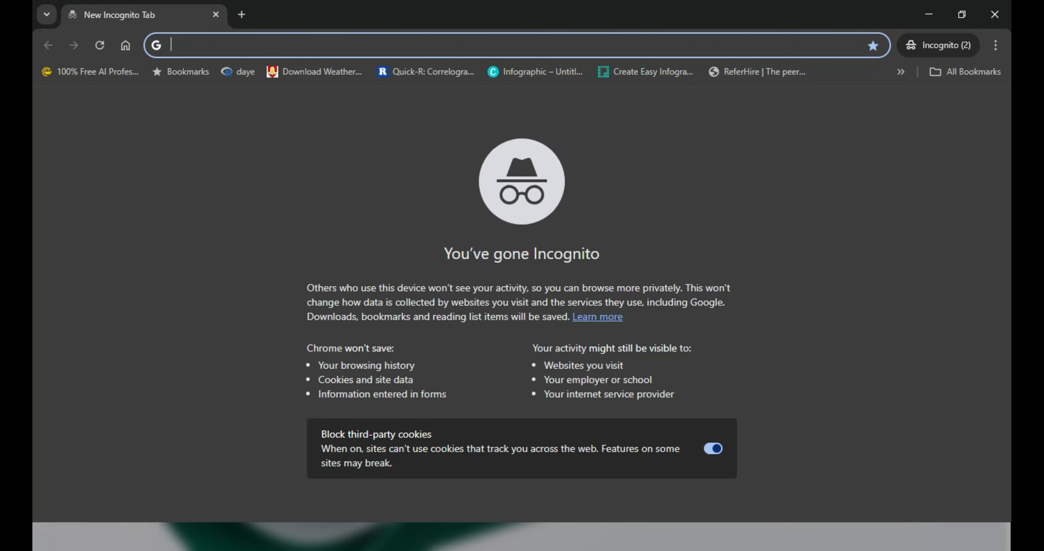
{"action": "type", "text": "fab"}
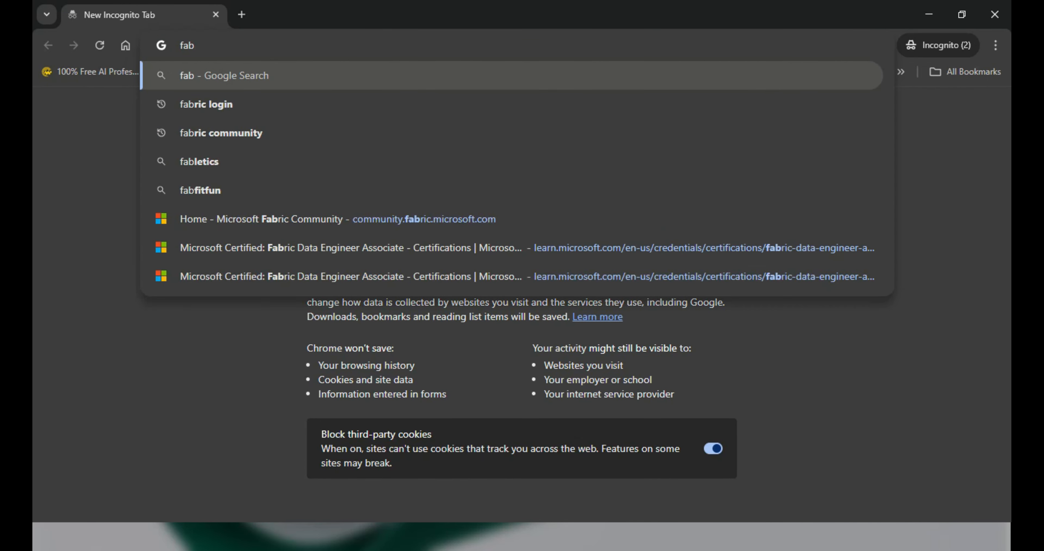
{"action": "type", "text": "ric"}
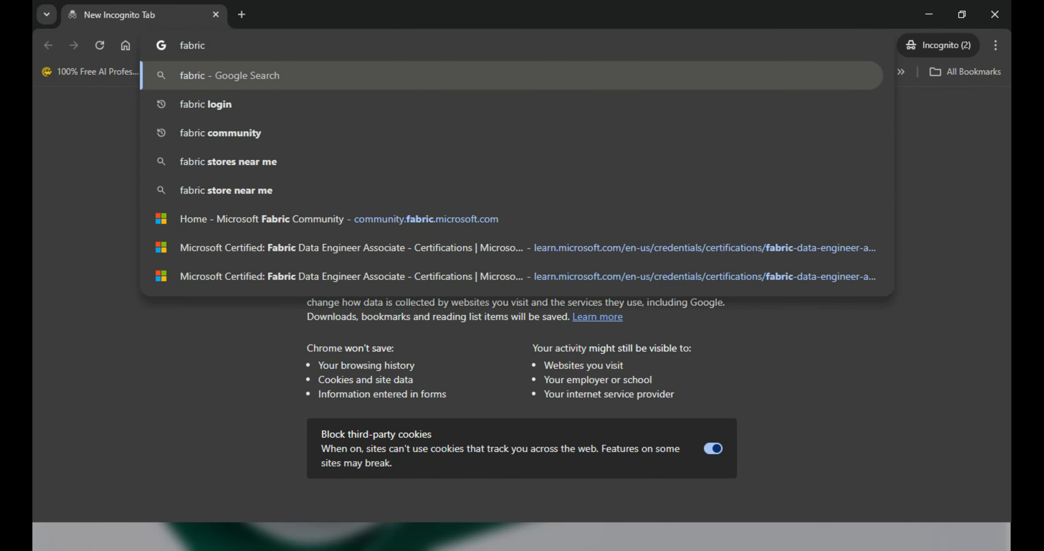
{"action": "key", "text": "BackSpace"}
{"action": "key", "text": "BackSpace"}
{"action": "key", "text": "BackSpace"}
{"action": "key", "text": "BackSpace"}
{"action": "key", "text": "BackSpace"}
{"action": "key", "text": "BackSpace"}
{"action": "type", "text": "app.fabric.microsoft.com"}
{"action": "key", "text": "Return"}
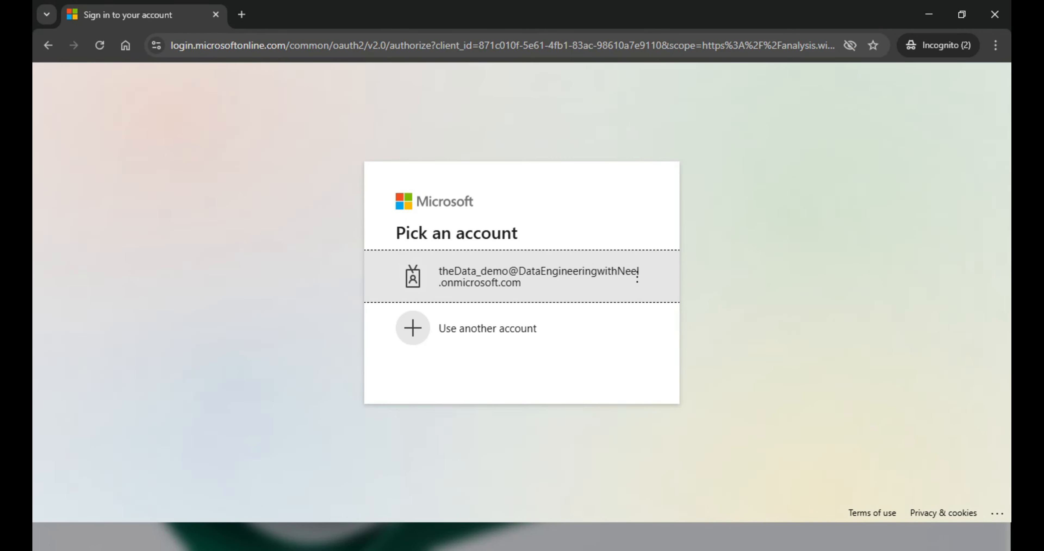
- Choose another account and paste the demo user's principal name as the sign-in email
{"action": "left_click", "coordinate": [487, 329]}
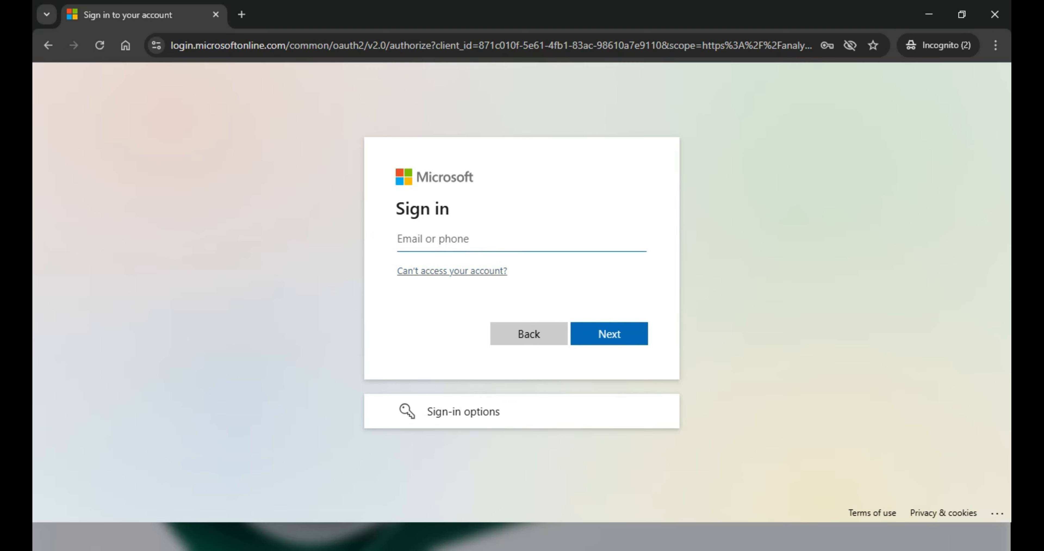
{"action": "key", "text": "ctrl+v"}
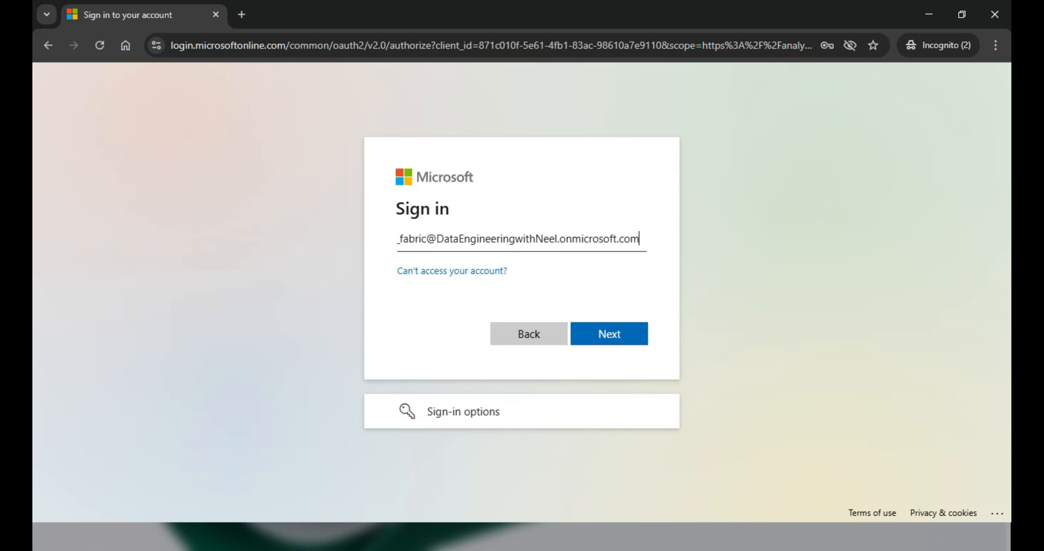
{"action": "left_click", "coordinate": [453, 238]}
{"action": "key", "text": "shift+Home"}
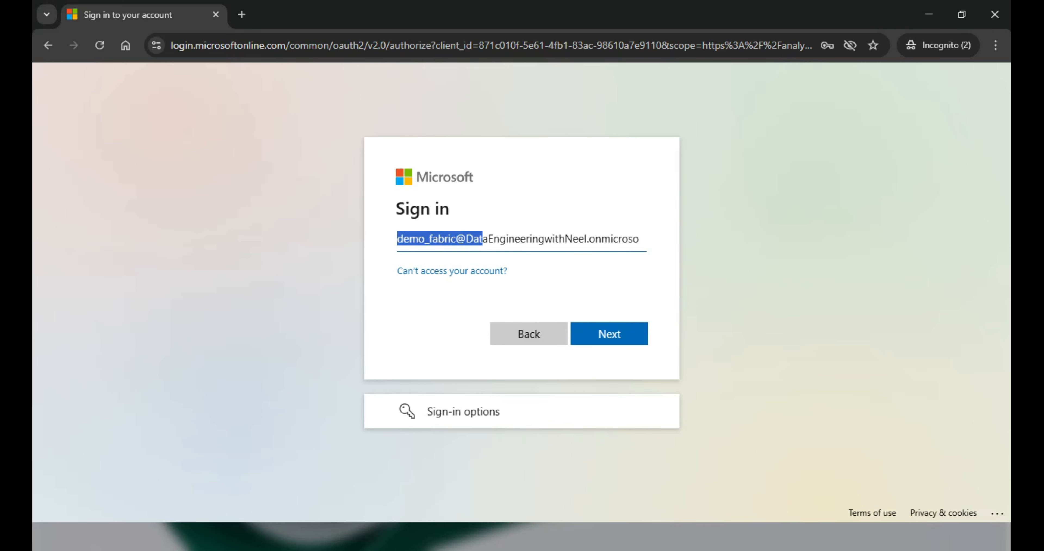
{"action": "left_click", "coordinate": [456, 239]}
{"action": "key", "text": "shift+Home"}
{"action": "left_click", "coordinate": [432, 238]}
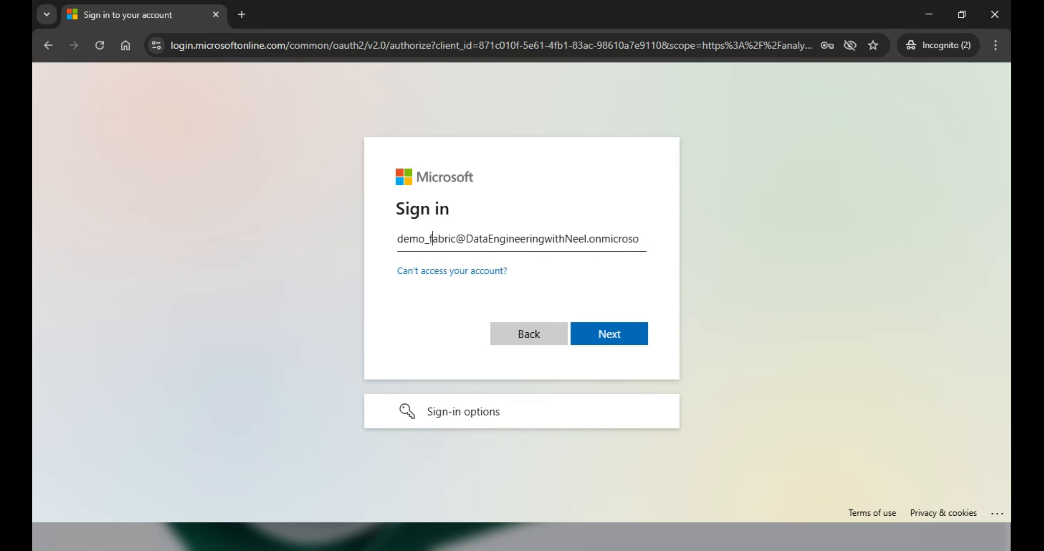
{"action": "left_click_drag", "start_coordinate": [466, 238], "coordinate": [640, 239]}
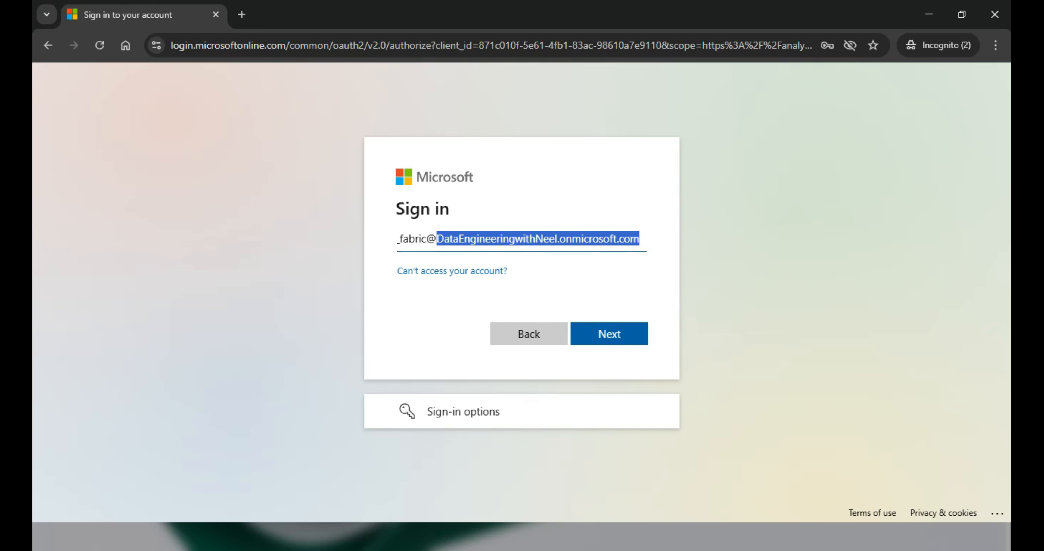
- Continue and sign in with the demo user's initial password
{"action": "left_click", "coordinate": [609, 333]}
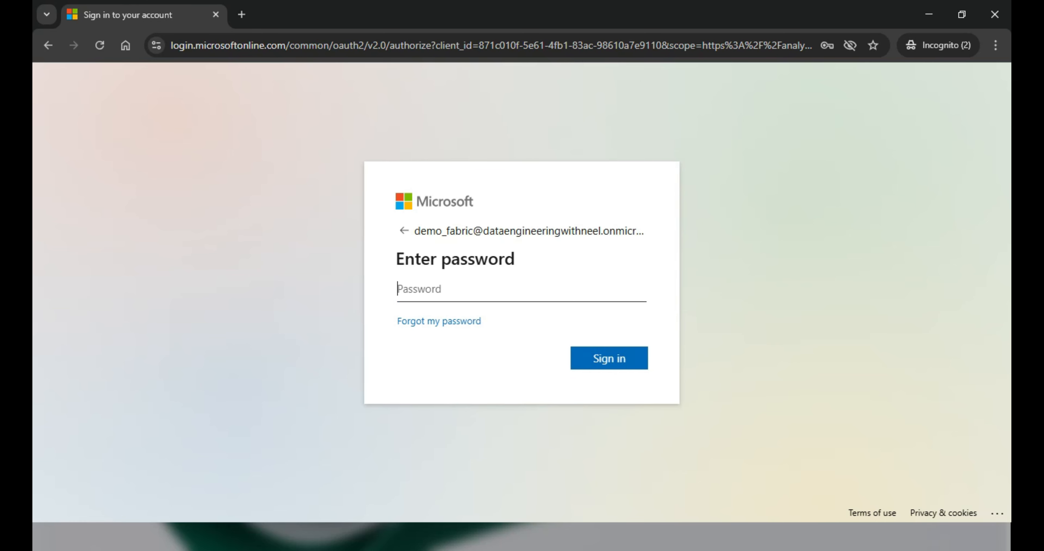
{"action": "type", "text": "••••••••••"}
{"action": "key", "text": "Return"}
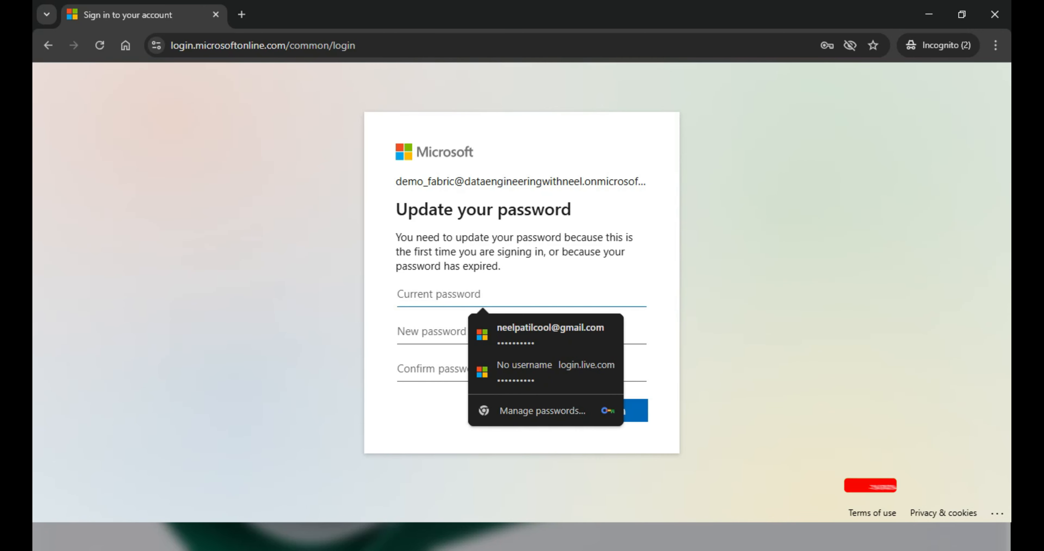
- Enter the current password, a new password and its confirmation, then submit the update
{"action": "type", "text": "••••••"}
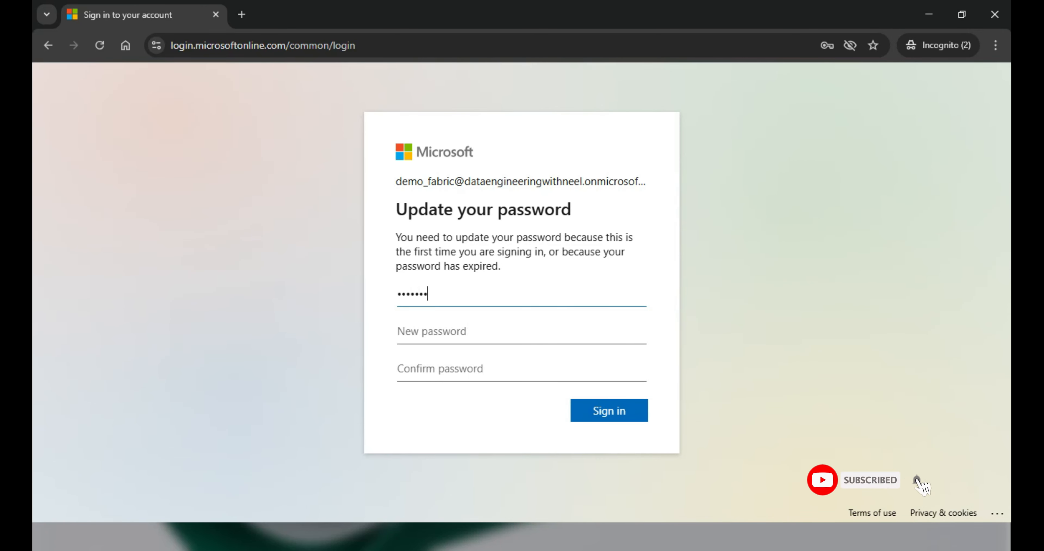
{"action": "type", "text": "••••"}
{"action": "key", "text": "Tab"}
{"action": "type", "text": "•••••••"}
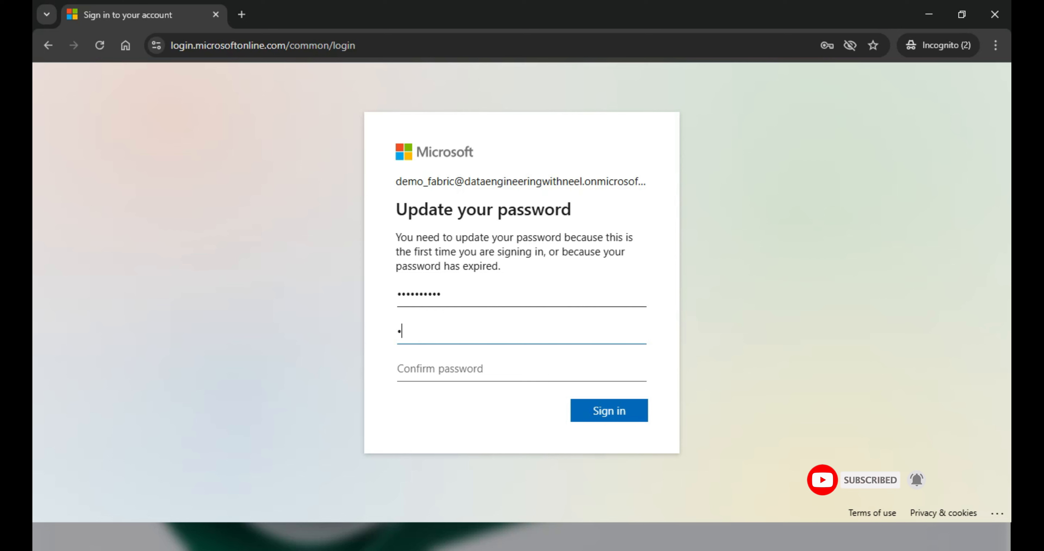
{"action": "type", "text": "•••"}
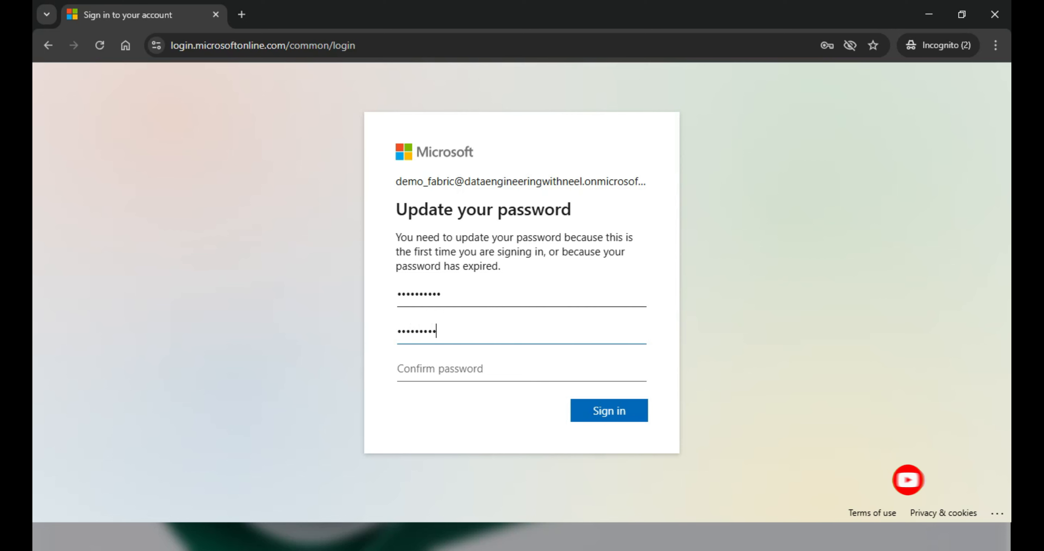
{"action": "key", "text": "Tab"}
{"action": "type", "text": "••••••••••"}
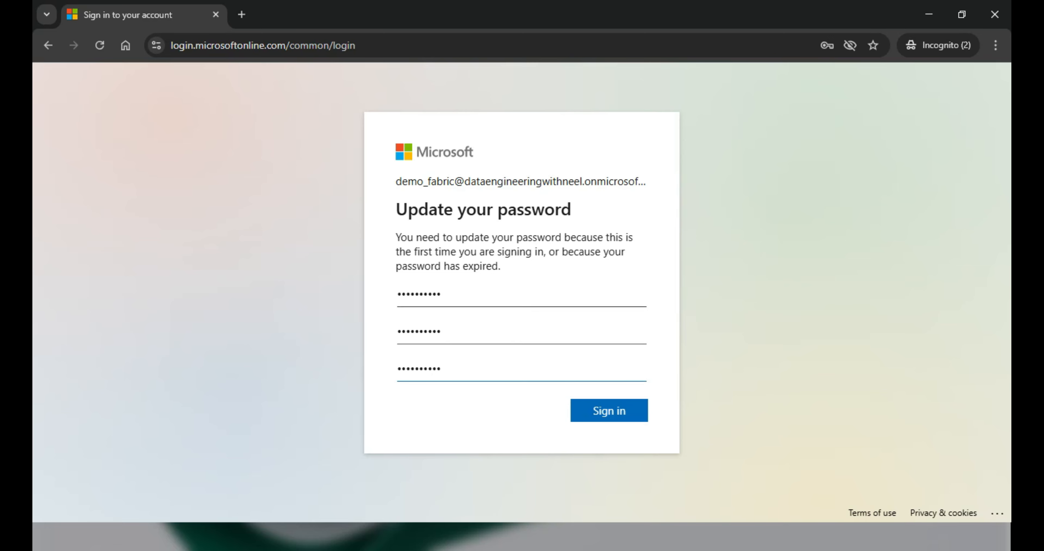
{"action": "key", "text": "Return"}
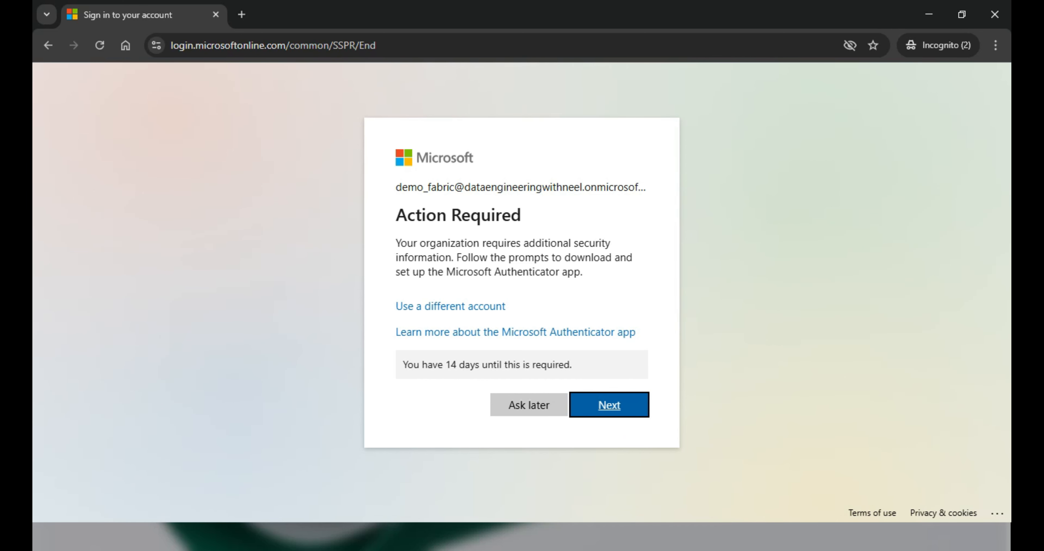
- Review the Action Required notice about Microsoft Authenticator and continue to setup
{"action": "left_click_drag", "start_coordinate": [395, 243], "coordinate": [582, 272]}
{"action": "left_click", "coordinate": [587, 277]}
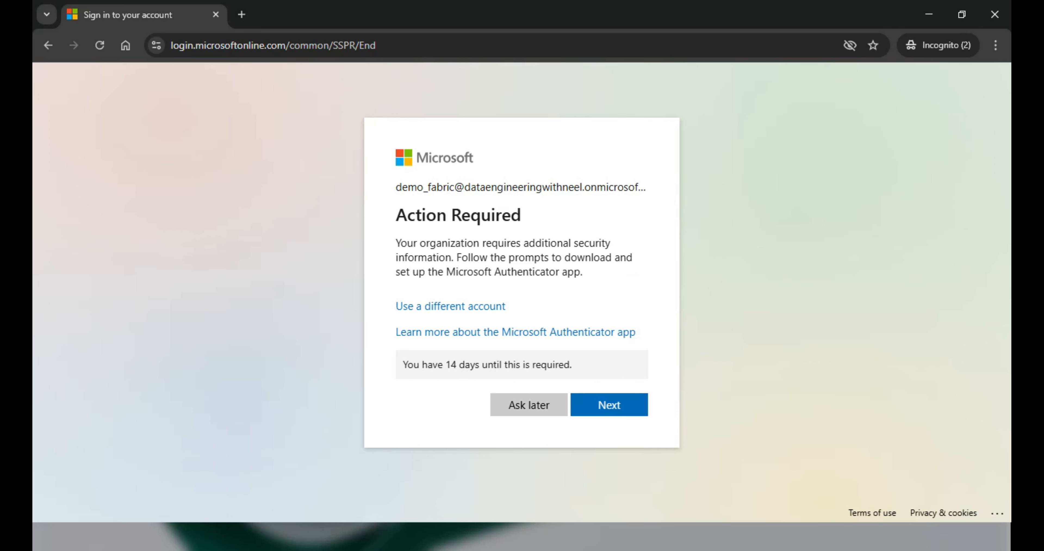
{"action": "left_click_drag", "start_coordinate": [446, 272], "coordinate": [581, 271]}
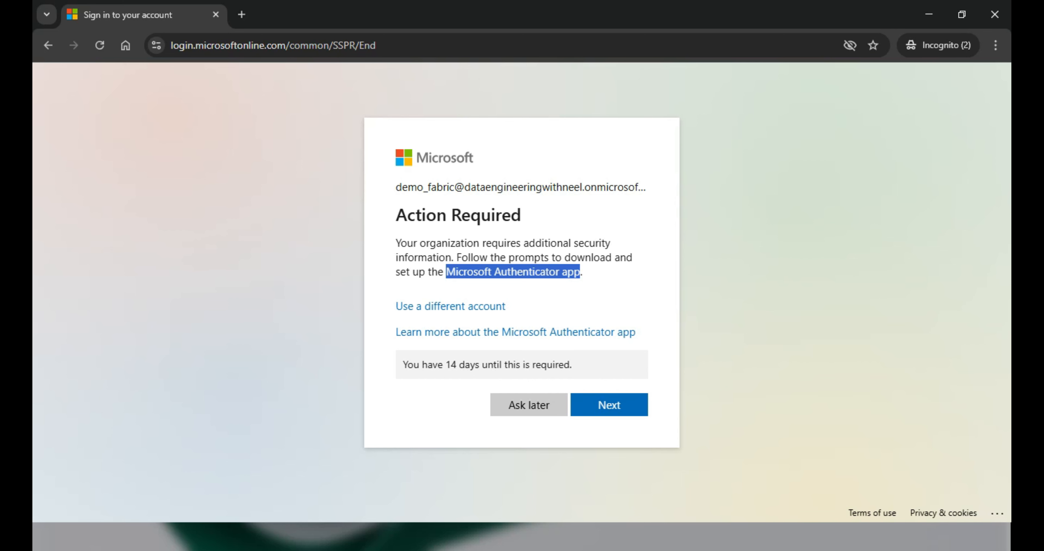
{"action": "left_click", "coordinate": [609, 404]}
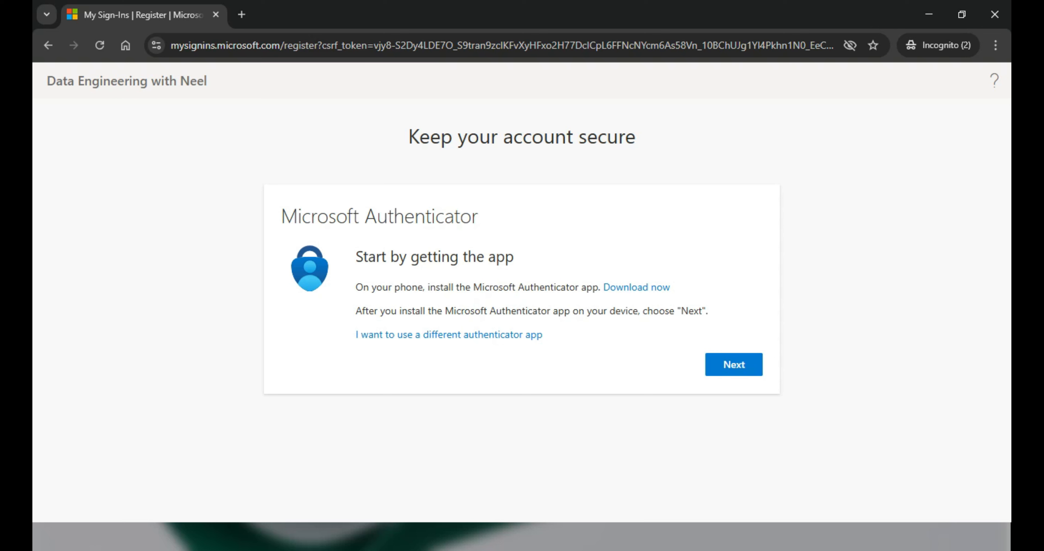
- Go past the install-the-app and Work or school account steps of Authenticator setup
{"action": "left_click_drag", "start_coordinate": [355, 287], "coordinate": [598, 287]}
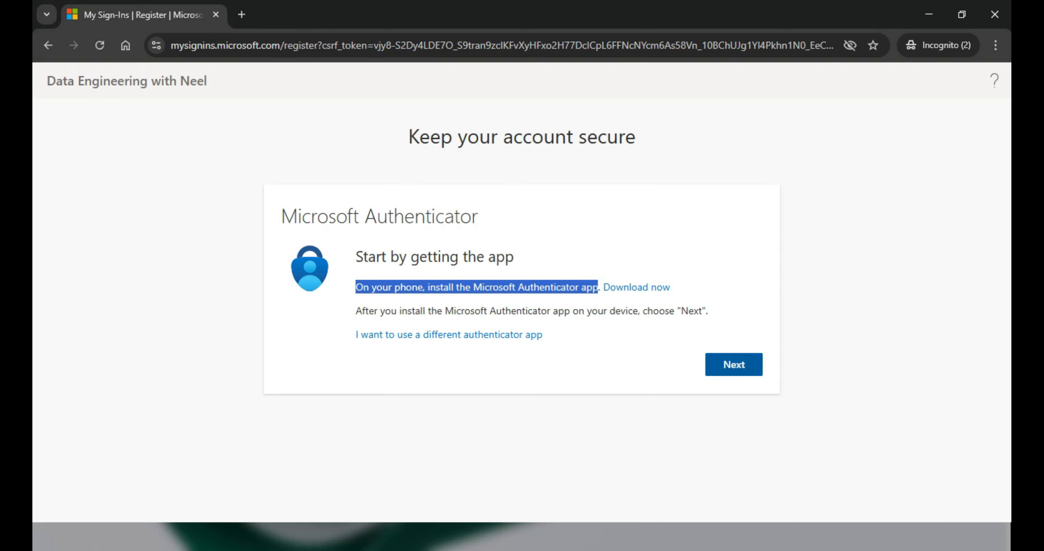
{"action": "left_click", "coordinate": [733, 364]}
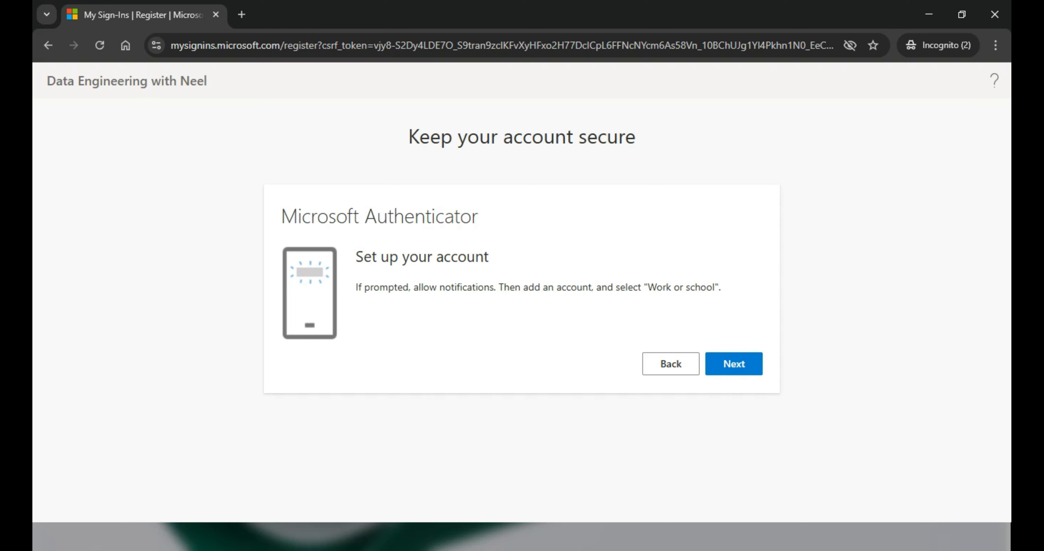
{"action": "left_click_drag", "start_coordinate": [355, 286], "coordinate": [494, 287]}
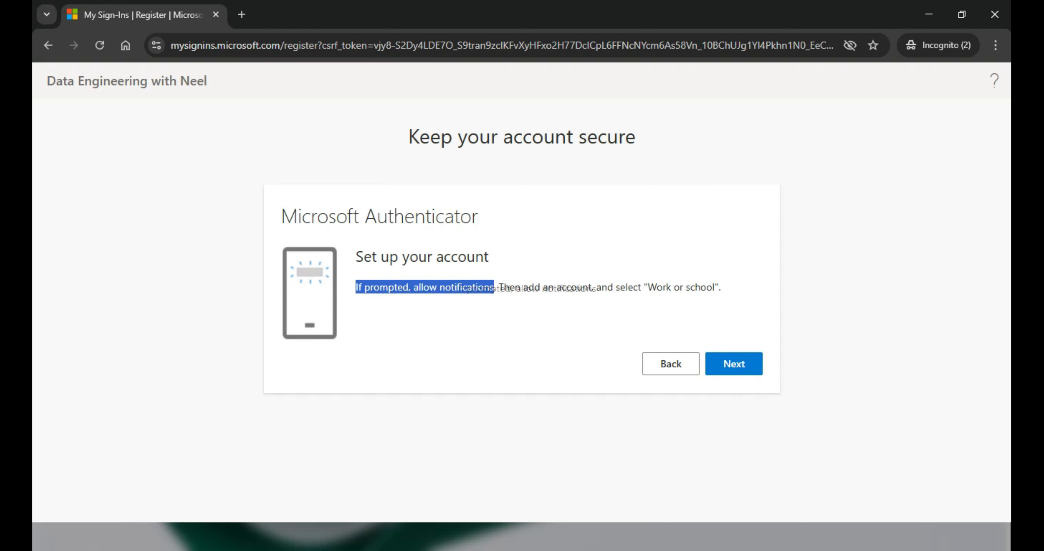
{"action": "left_click_drag", "start_coordinate": [620, 286], "coordinate": [721, 287]}
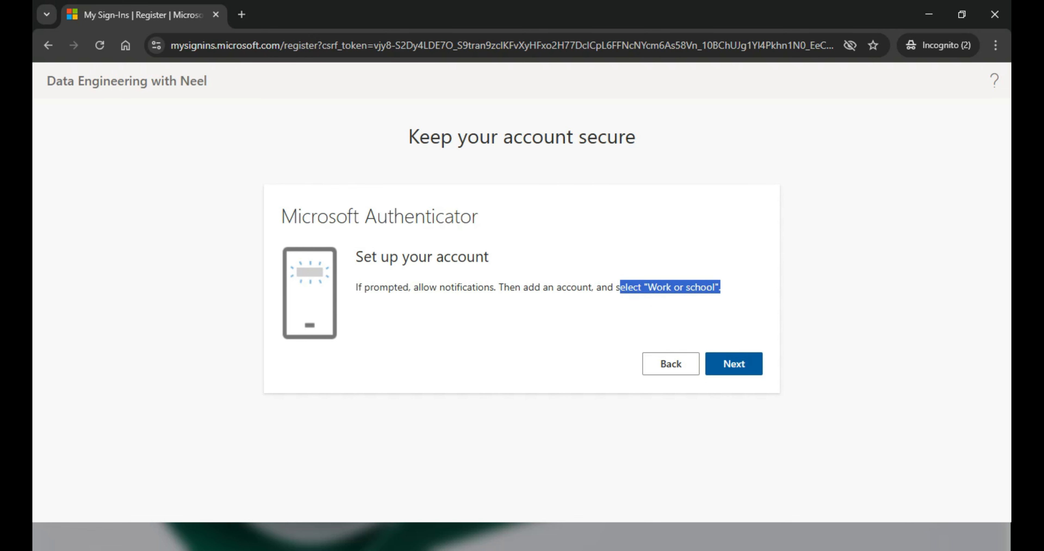
{"action": "left_click", "coordinate": [734, 363]}
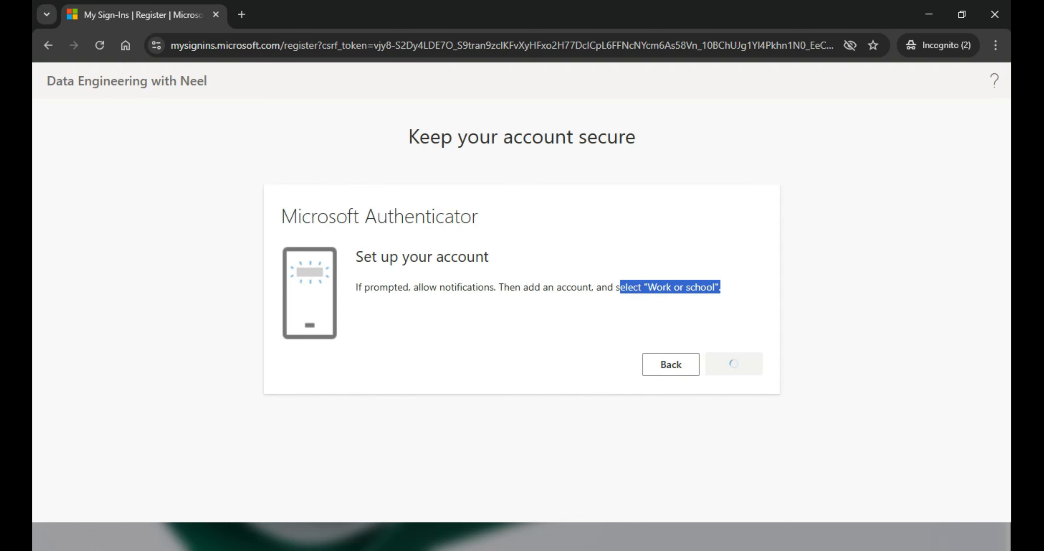
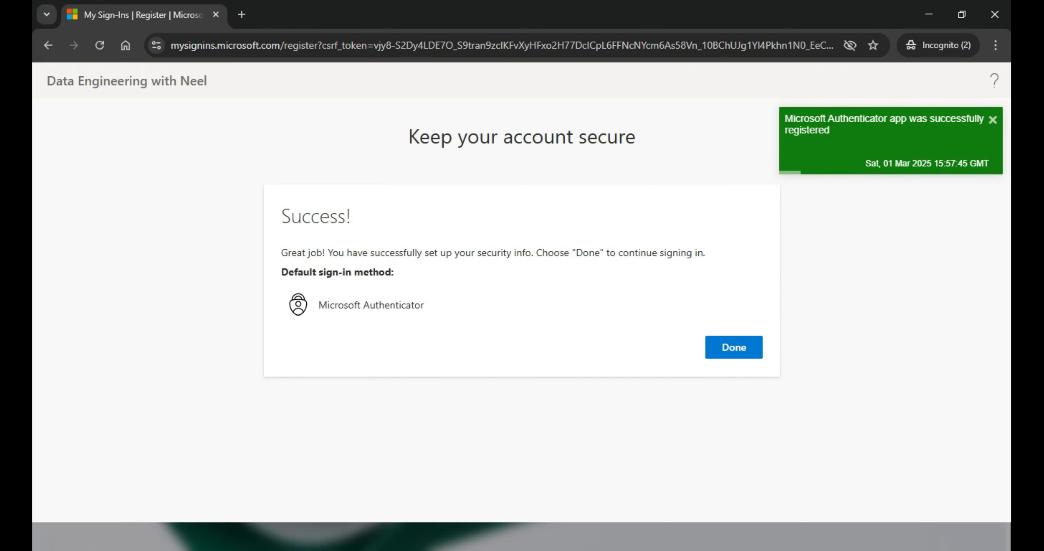
- Confirm the Authenticator setup success and continue to the Fabric free sign-up page
{"action": "left_click", "coordinate": [734, 347]}
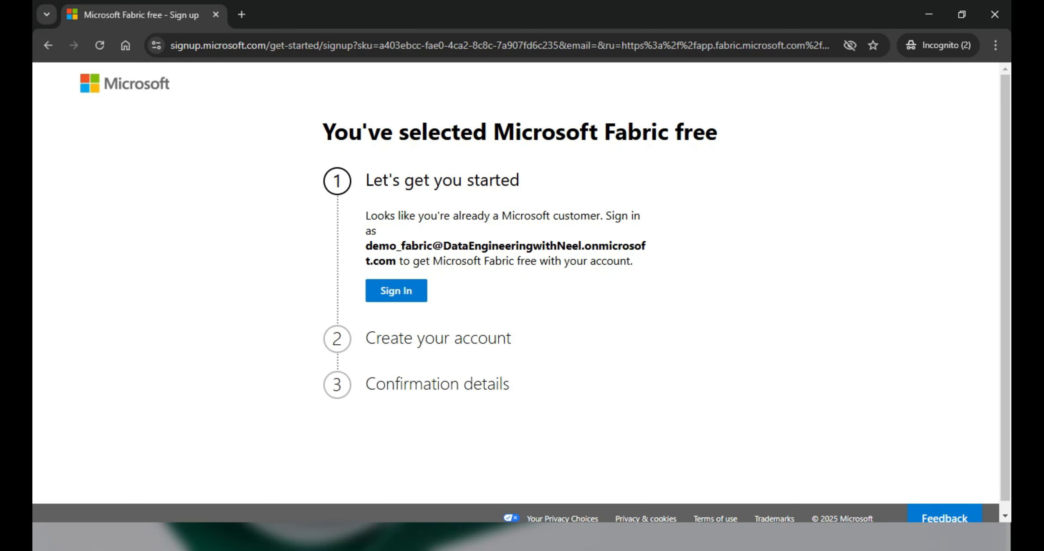
- Review the Microsoft Fabric free offer and sign in with the existing work account
{"action": "left_click_drag", "start_coordinate": [323, 132], "coordinate": [718, 132]}
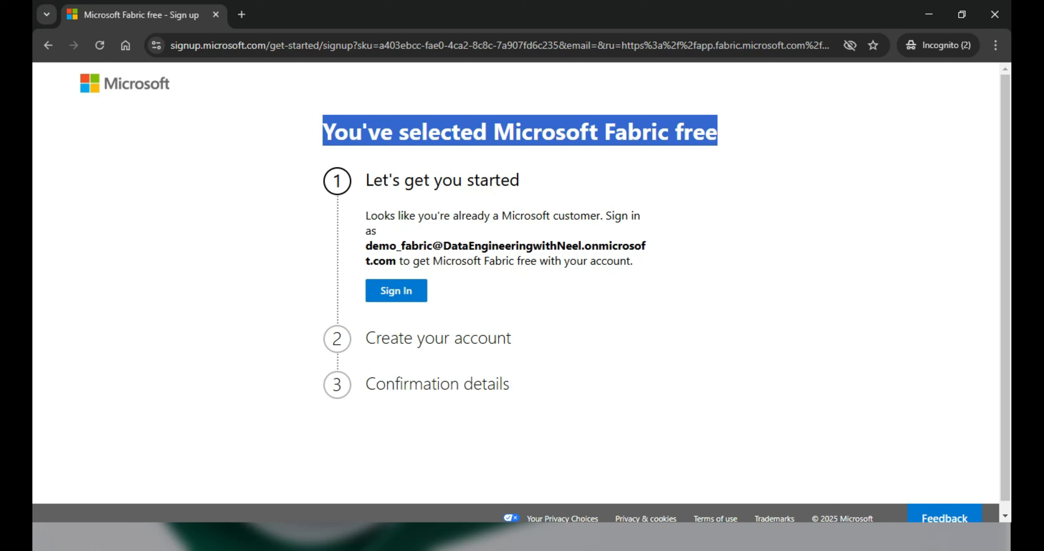
{"action": "mouse_move", "coordinate": [366, 216]}
{"action": "left_mouse_down"}
{"action": "mouse_move", "coordinate": [438, 216]}
{"action": "mouse_move", "coordinate": [376, 231]}
{"action": "left_mouse_up"}
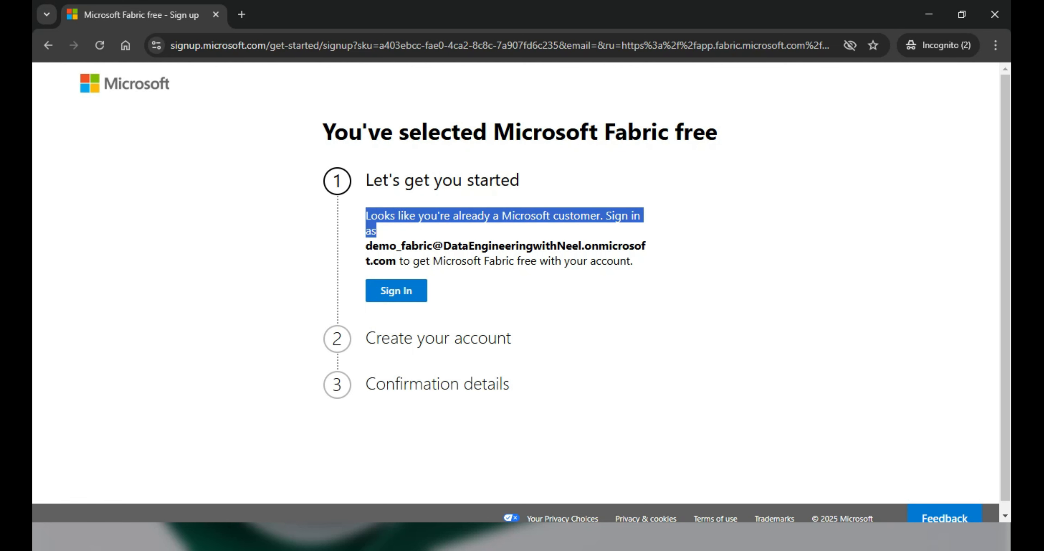
{"action": "left_click", "coordinate": [396, 291]}
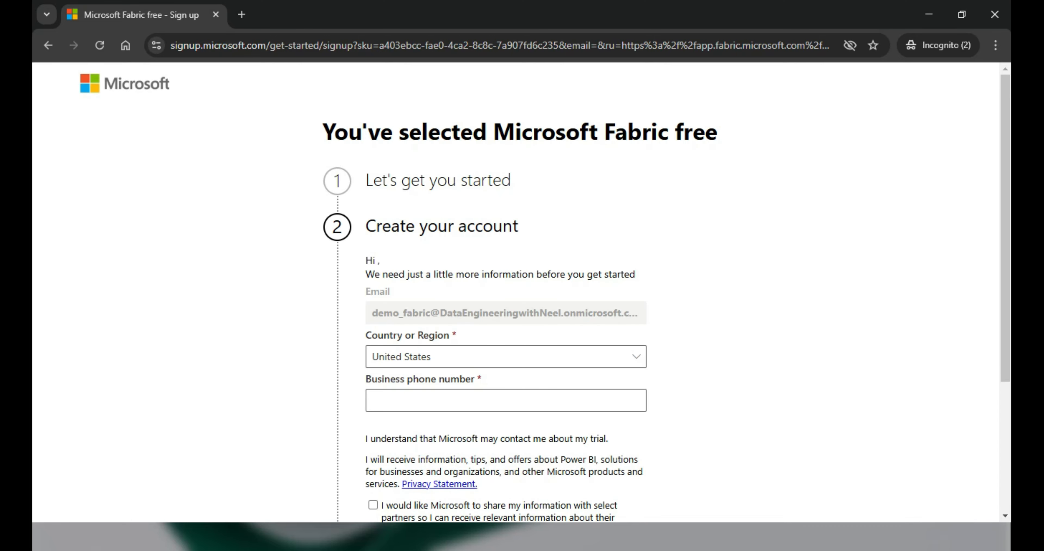
- Select India as the country or region
{"action": "scroll", "coordinate": [515, 292], "scroll_direction": "down", "scroll_amount": 1}
{"action": "scroll", "coordinate": [515, 291], "scroll_direction": "down", "scroll_amount": 3}
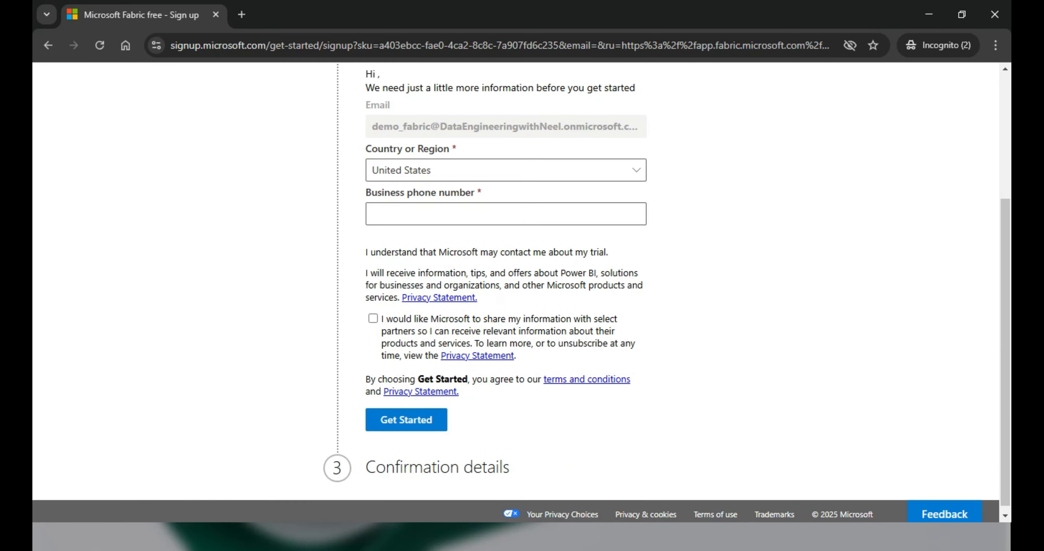
{"action": "left_click", "coordinate": [506, 163]}
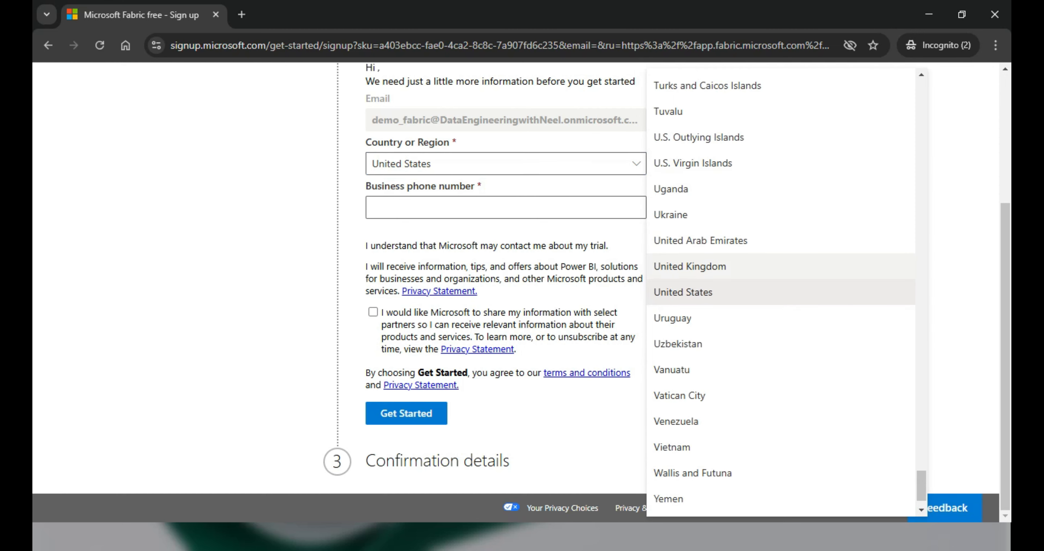
{"action": "scroll", "coordinate": [780, 265], "scroll_direction": "up", "scroll_amount": 15}
{"action": "scroll", "coordinate": [780, 292], "scroll_direction": "up", "scroll_amount": 20}
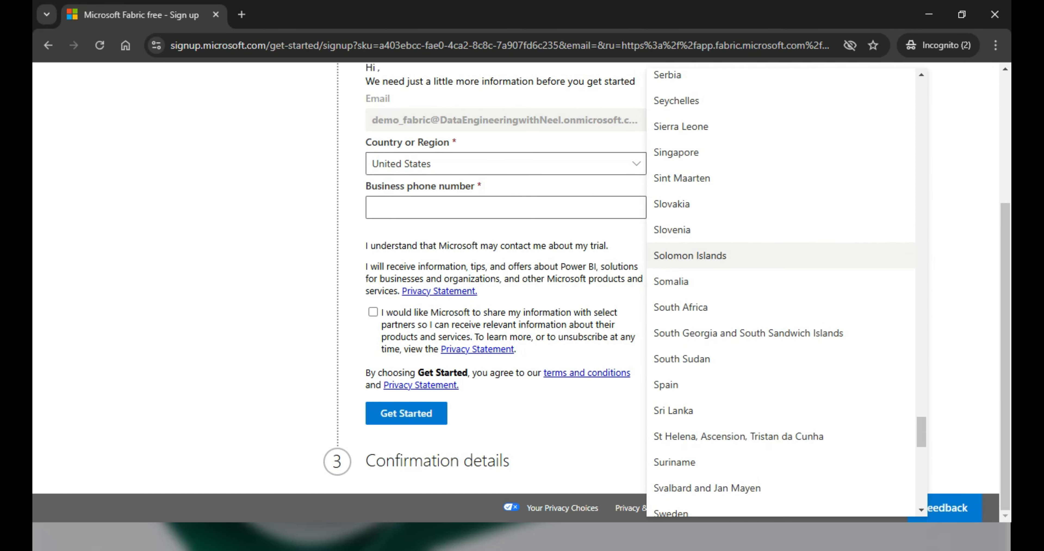
{"action": "scroll", "coordinate": [780, 256], "scroll_direction": "up", "scroll_amount": 20}
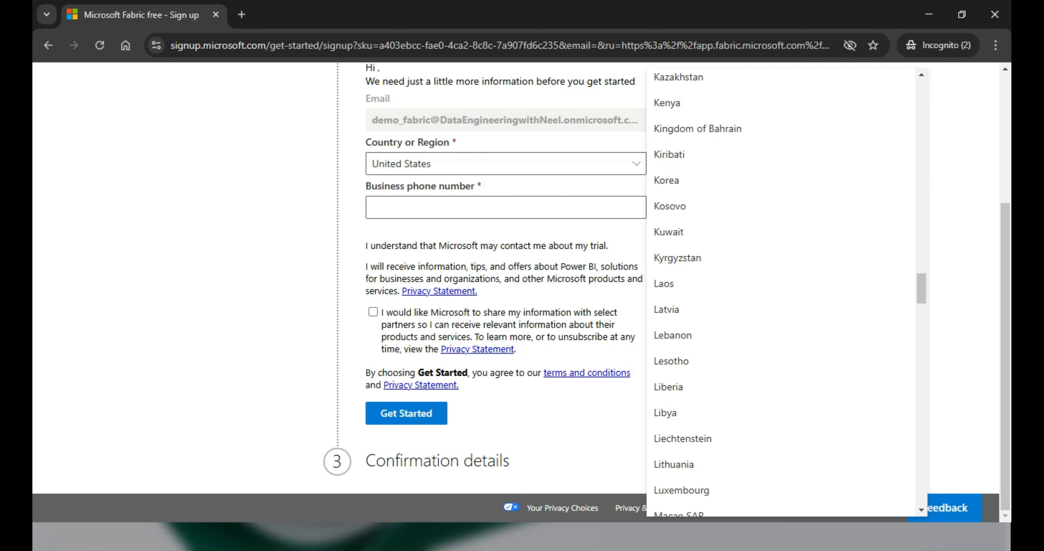
{"action": "scroll", "coordinate": [780, 246], "scroll_direction": "up", "scroll_amount": 6}
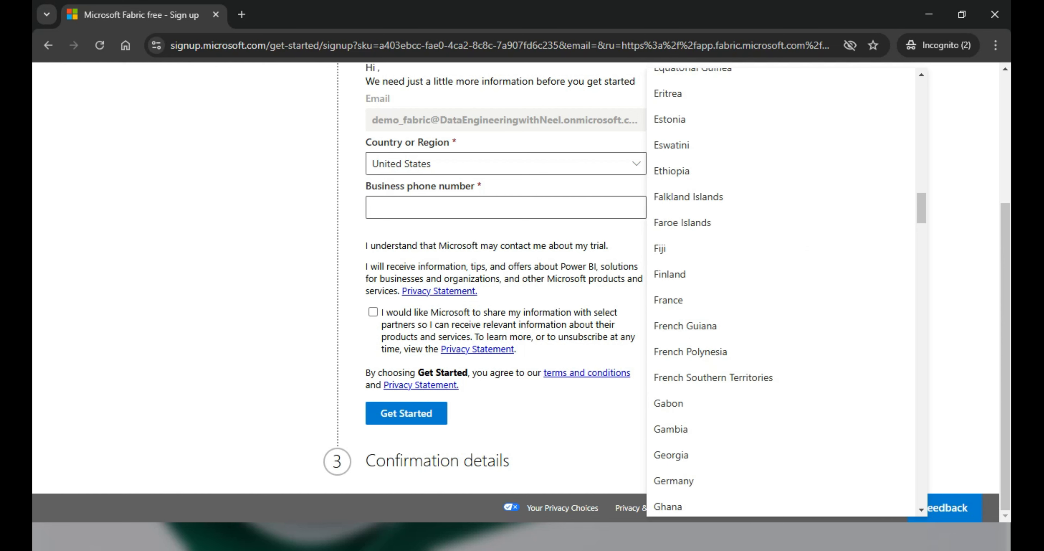
{"action": "scroll", "coordinate": [780, 246], "scroll_direction": "down", "scroll_amount": 5}
{"action": "scroll", "coordinate": [780, 249], "scroll_direction": "down", "scroll_amount": 4}
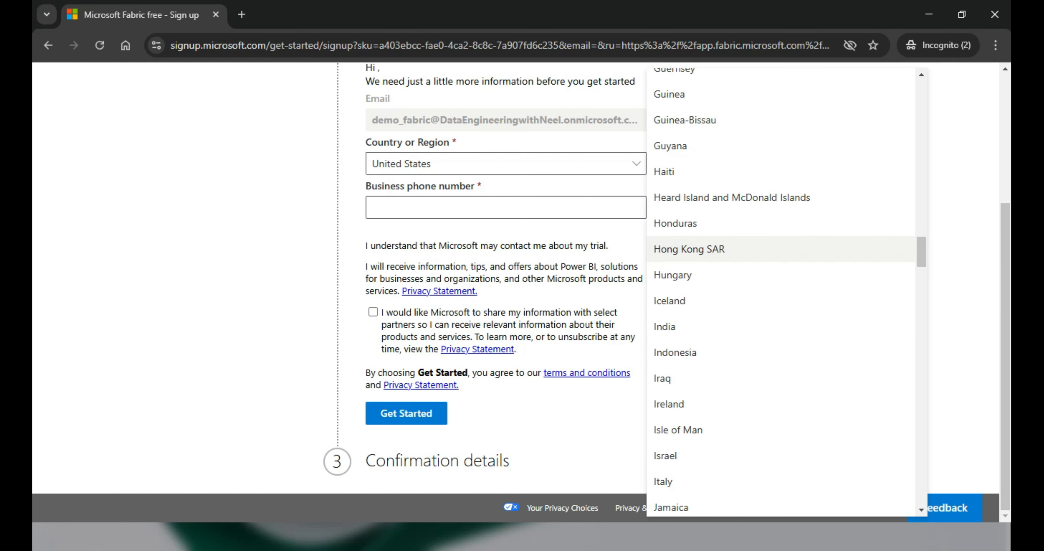
{"action": "left_click", "coordinate": [780, 327]}
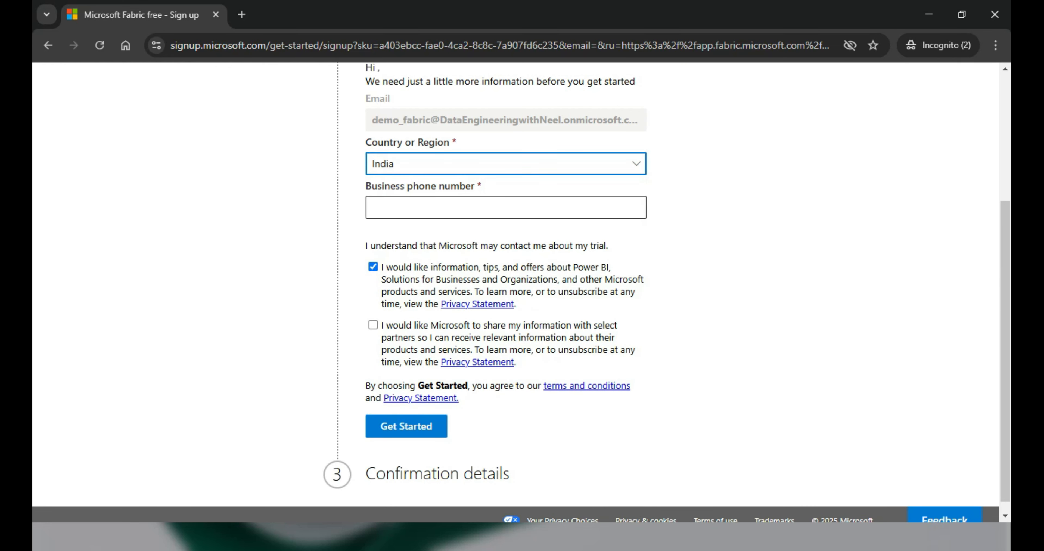
- Enter the business phone number and submit the details to finish signing up
{"action": "left_click", "coordinate": [506, 207]}
{"action": "type", "text": "96"}
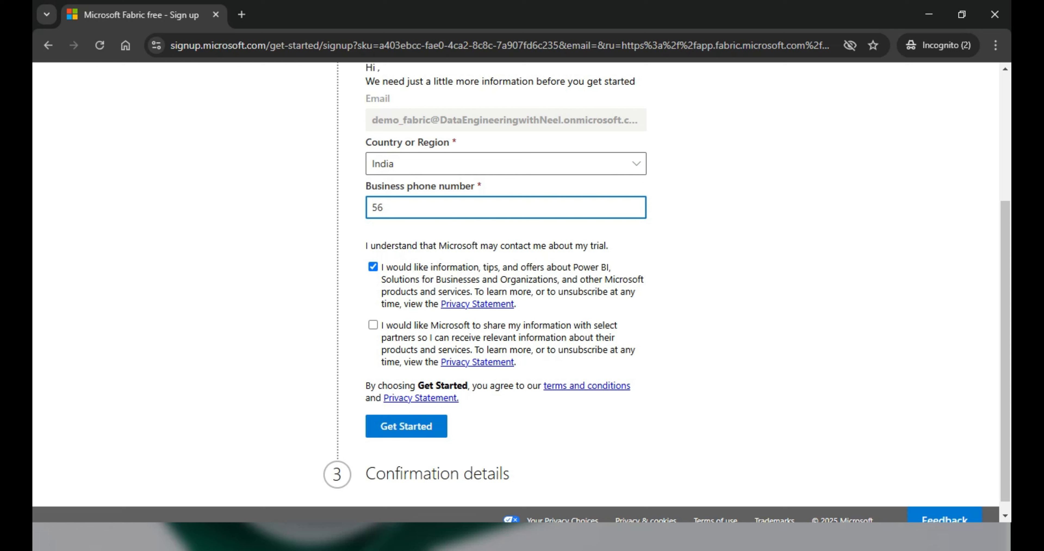
{"action": "key", "text": "BackSpace"}
{"action": "left_click", "coordinate": [406, 426]}
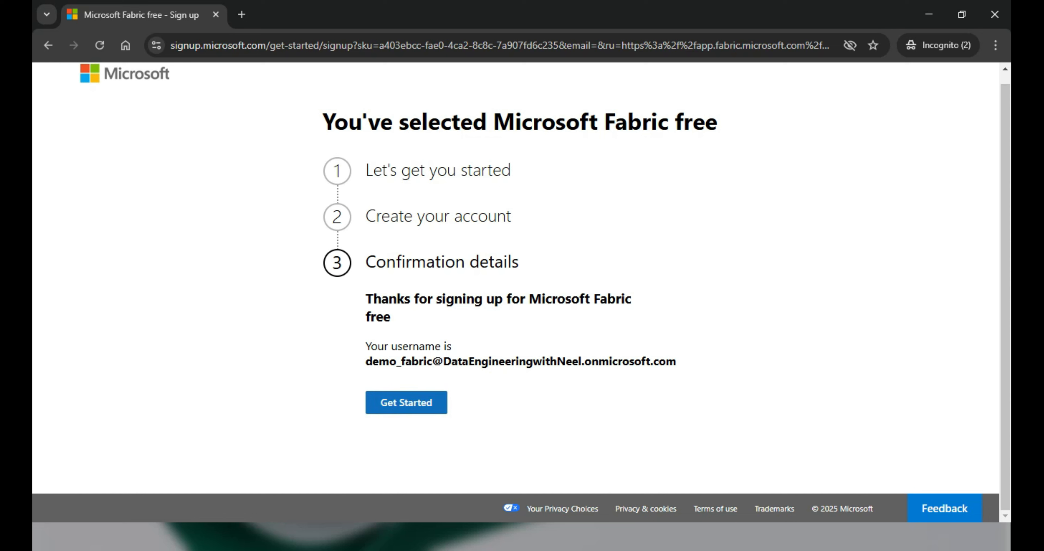
- Note the new account username on the confirmation, then Get Started to open Fabric
{"action": "left_click_drag", "start_coordinate": [366, 361], "coordinate": [675, 361]}
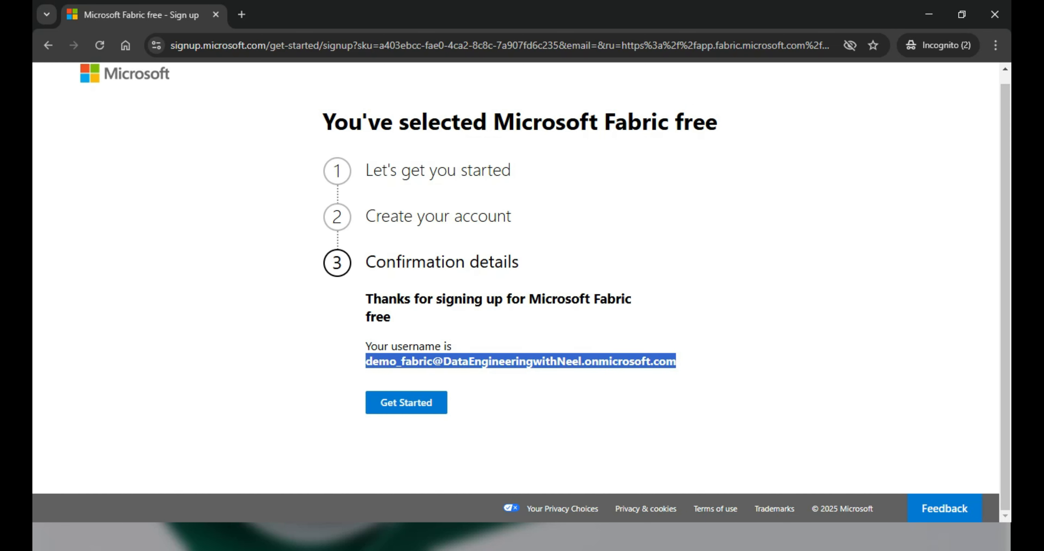
{"action": "left_click", "coordinate": [406, 403]}
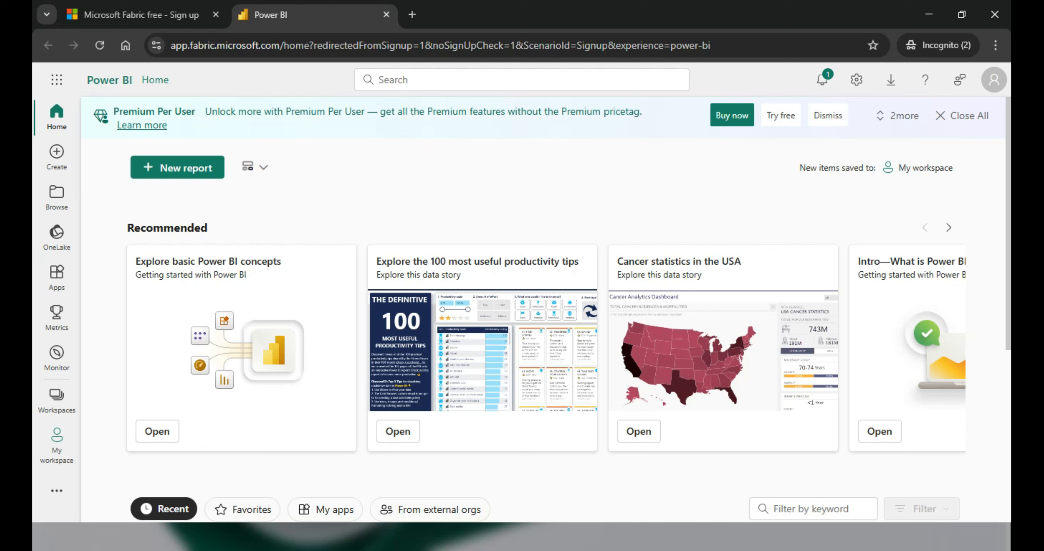
- Read the 60-day free trial description in the account profile panel, then close it
{"action": "left_click", "coordinate": [993, 79]}
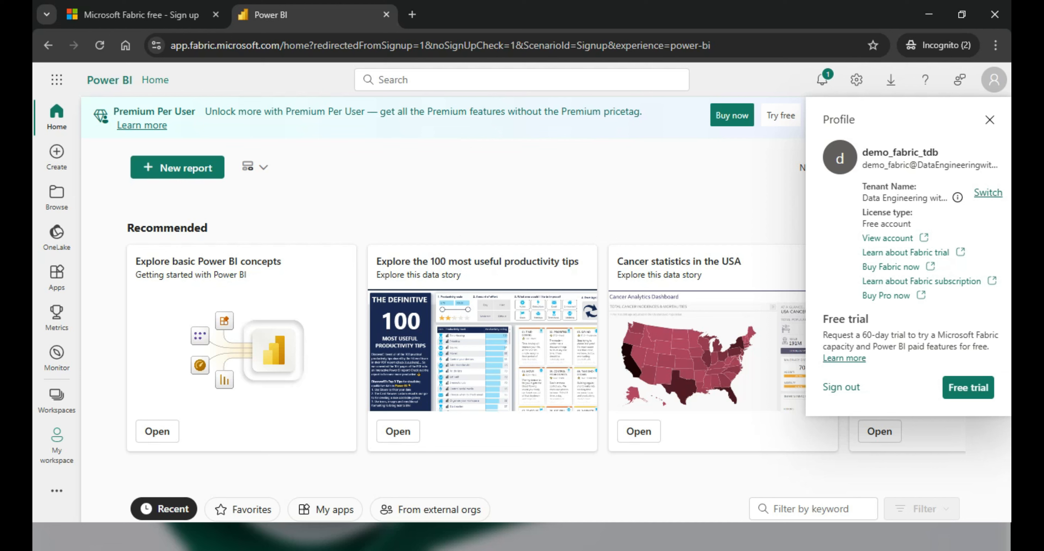
{"action": "left_click_drag", "start_coordinate": [822, 335], "coordinate": [988, 346]}
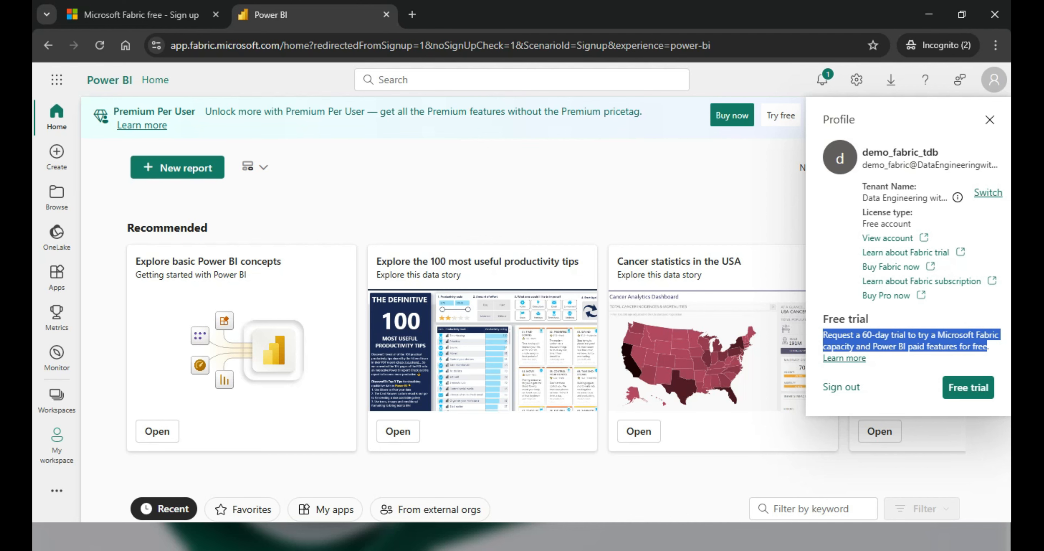
{"action": "left_click", "coordinate": [988, 348]}
{"action": "left_click", "coordinate": [994, 79]}
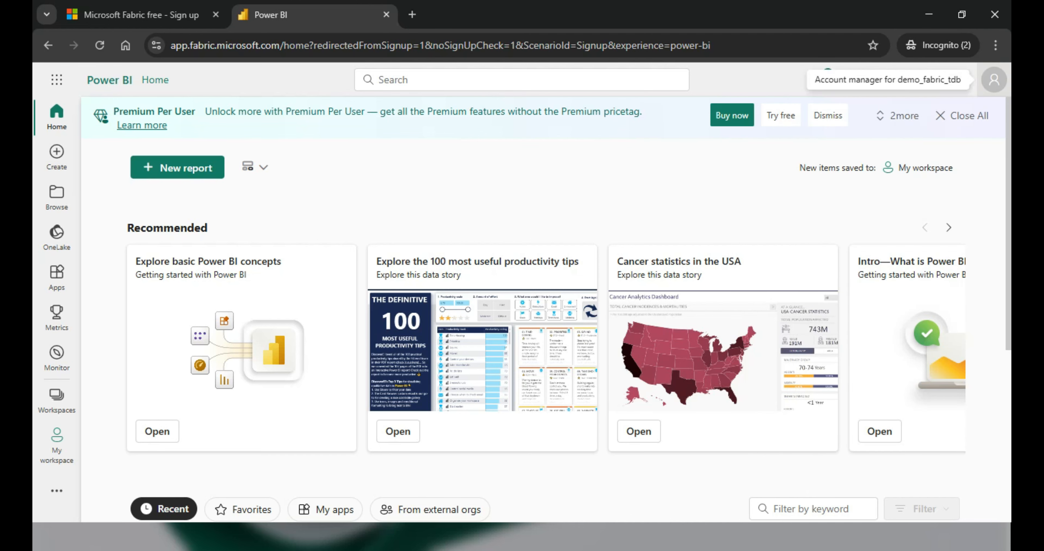
{"action": "scroll", "coordinate": [543, 308], "scroll_direction": "down", "scroll_amount": 4}
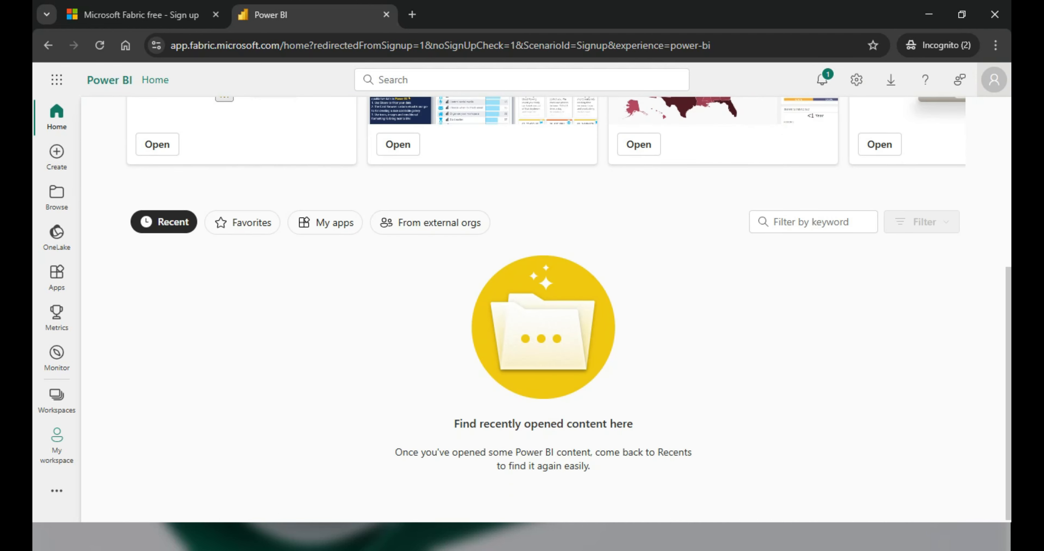
{"action": "scroll", "coordinate": [543, 308], "scroll_direction": "up", "scroll_amount": 4}
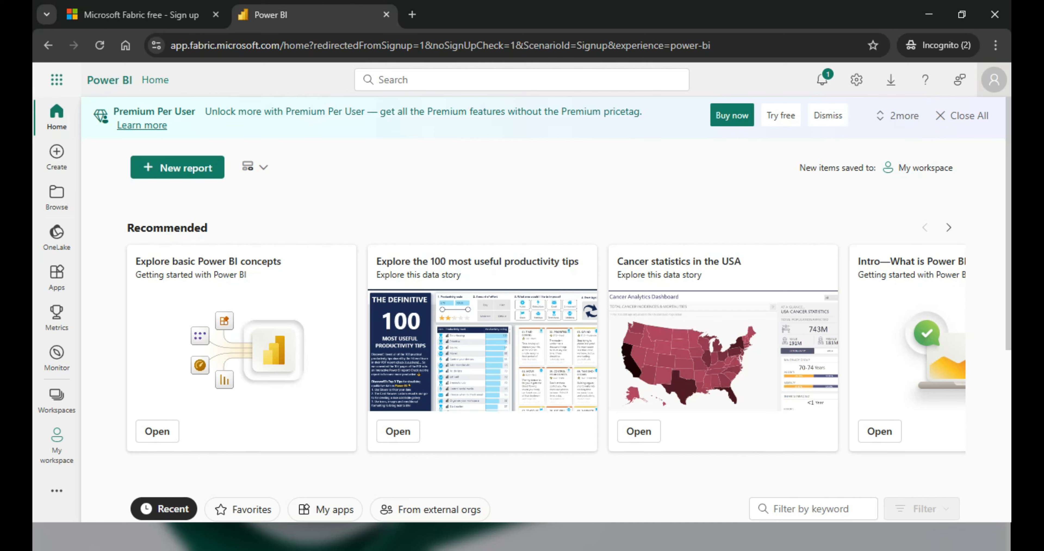
- Dismiss the app launcher and choose Free trial from the account profile panel
{"action": "left_click", "coordinate": [56, 80]}
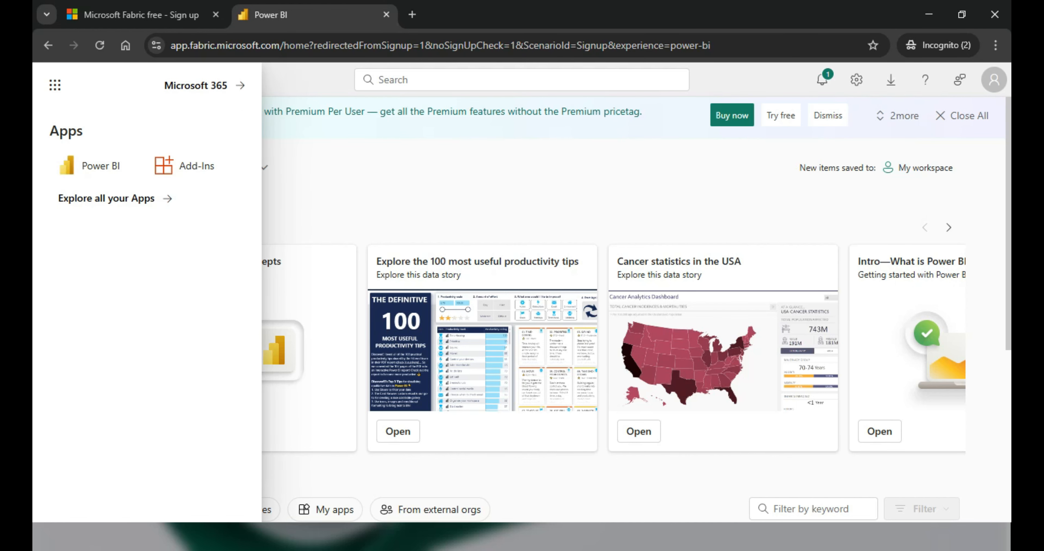
{"action": "left_click", "coordinate": [57, 79]}
{"action": "left_click", "coordinate": [56, 80]}
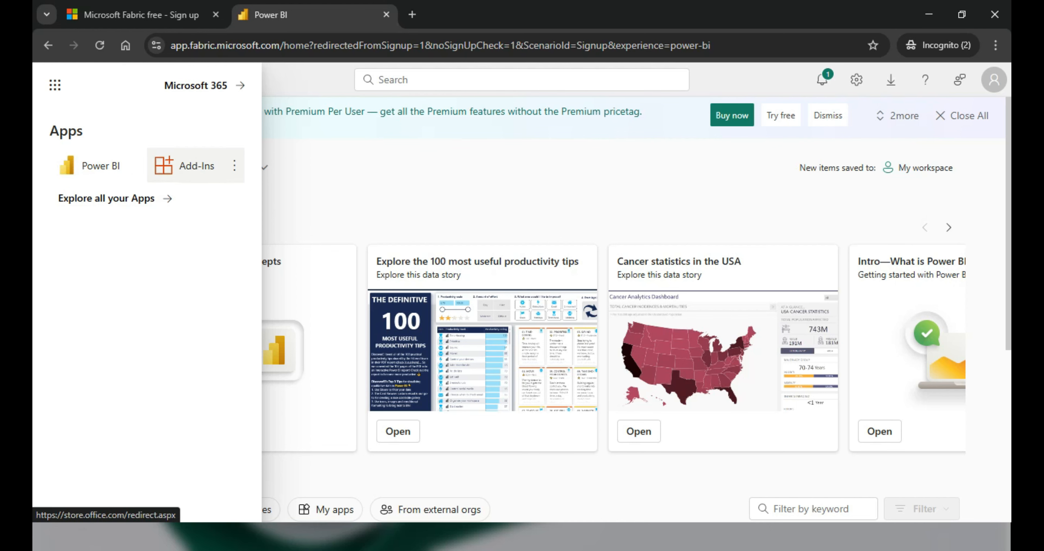
{"action": "left_click", "coordinate": [312, 182]}
{"action": "left_click", "coordinate": [993, 80]}
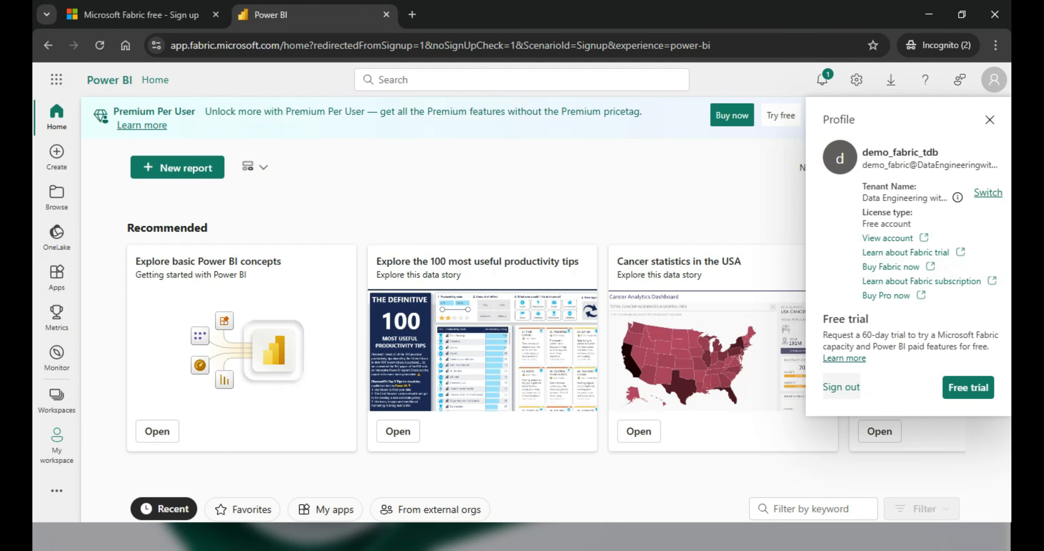
{"action": "left_click", "coordinate": [968, 387]}
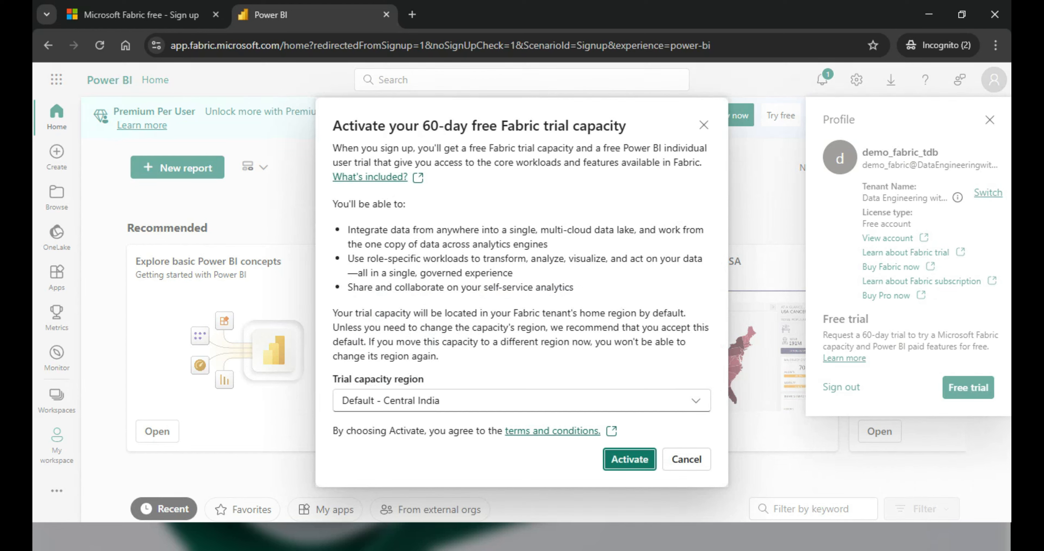
- Keep Default - Central India as the region, review the 60-day trial benefits, and activate
{"action": "left_click", "coordinate": [696, 400]}
{"action": "left_click", "coordinate": [696, 400]}
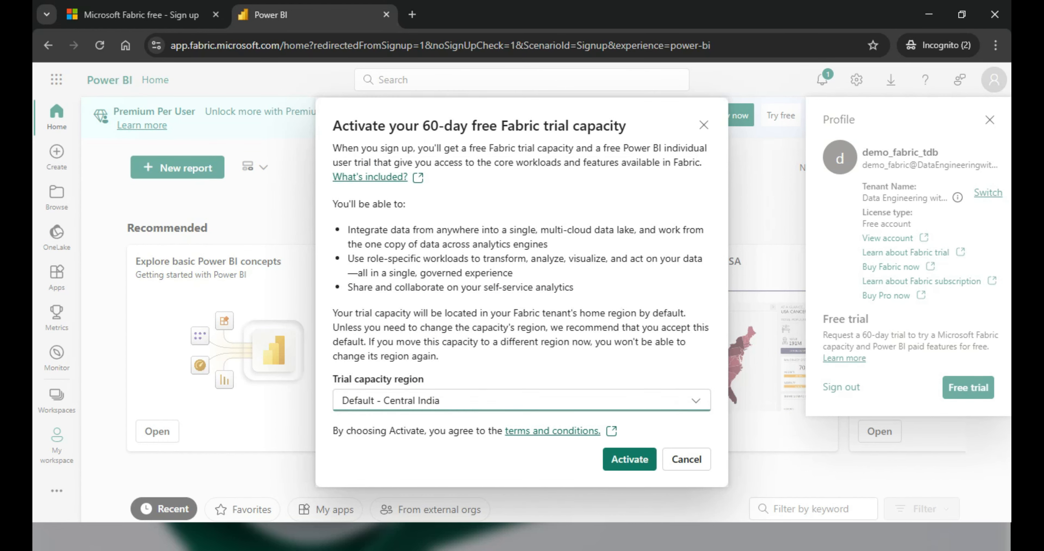
{"action": "left_click_drag", "start_coordinate": [430, 125], "coordinate": [626, 126]}
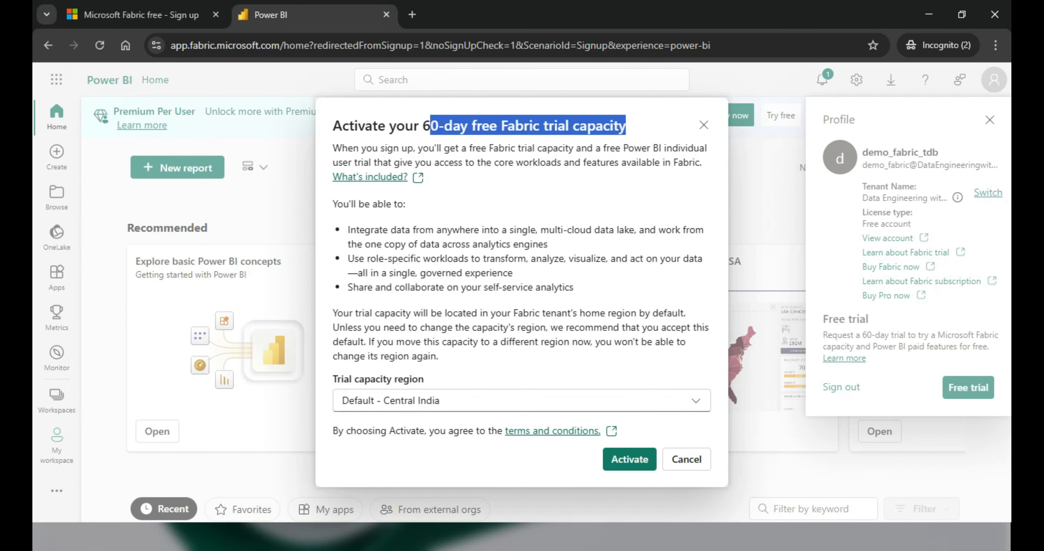
{"action": "left_click_drag", "start_coordinate": [422, 148], "coordinate": [694, 147]}
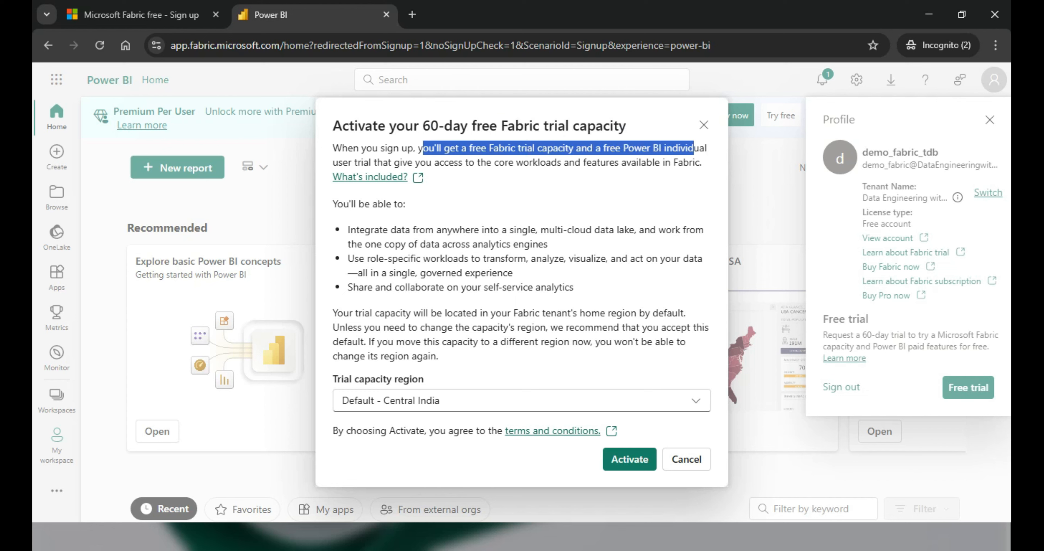
{"action": "left_click_drag", "start_coordinate": [347, 229], "coordinate": [547, 244]}
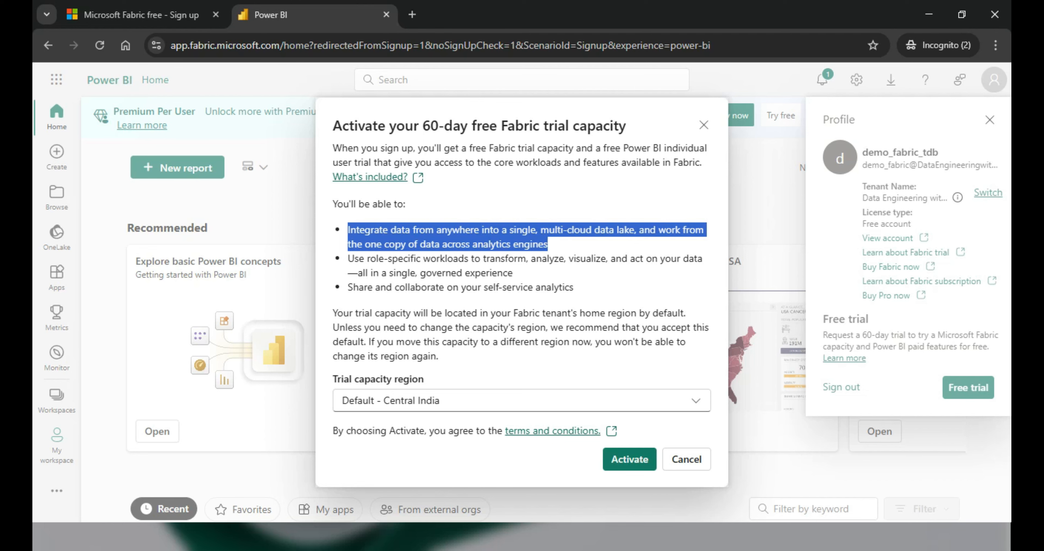
{"action": "left_click_drag", "start_coordinate": [422, 126], "coordinate": [472, 126]}
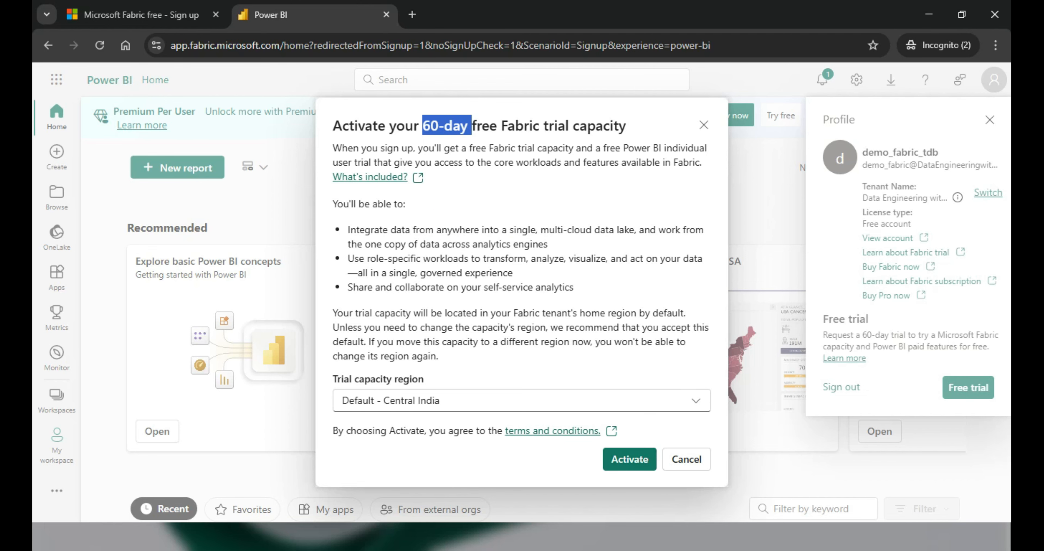
{"action": "left_click", "coordinate": [630, 459]}
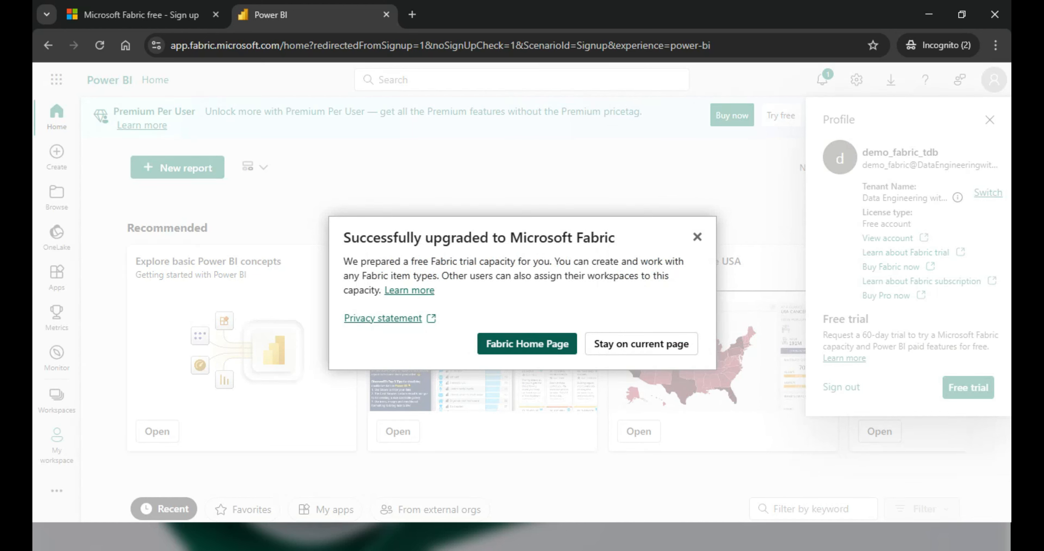
- Go to the Fabric Home Page from the 'Successfully upgraded to Microsoft Fabric' confirmation
{"action": "left_click", "coordinate": [527, 343]}
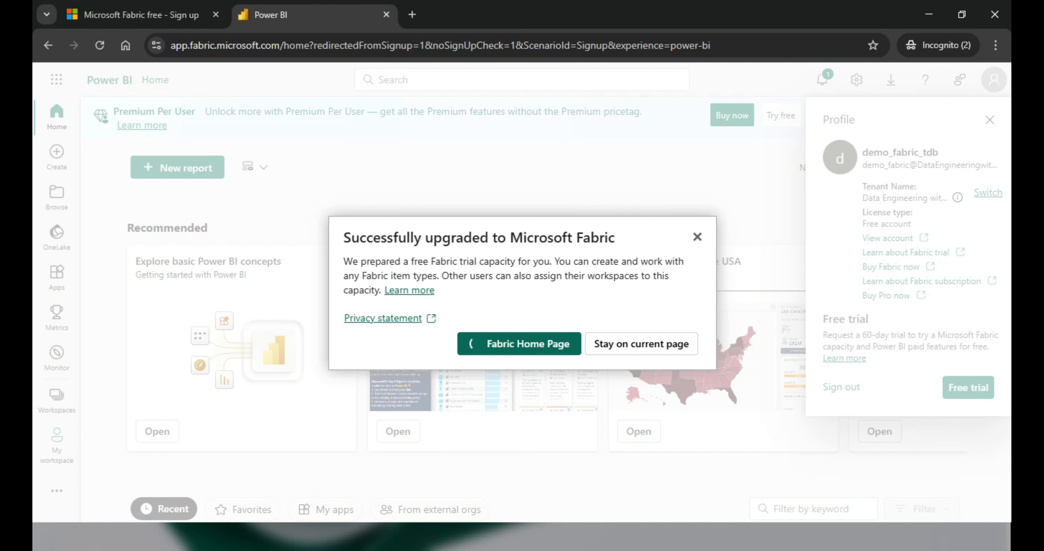
{"action": "left_click_drag", "start_coordinate": [344, 237], "coordinate": [616, 237]}
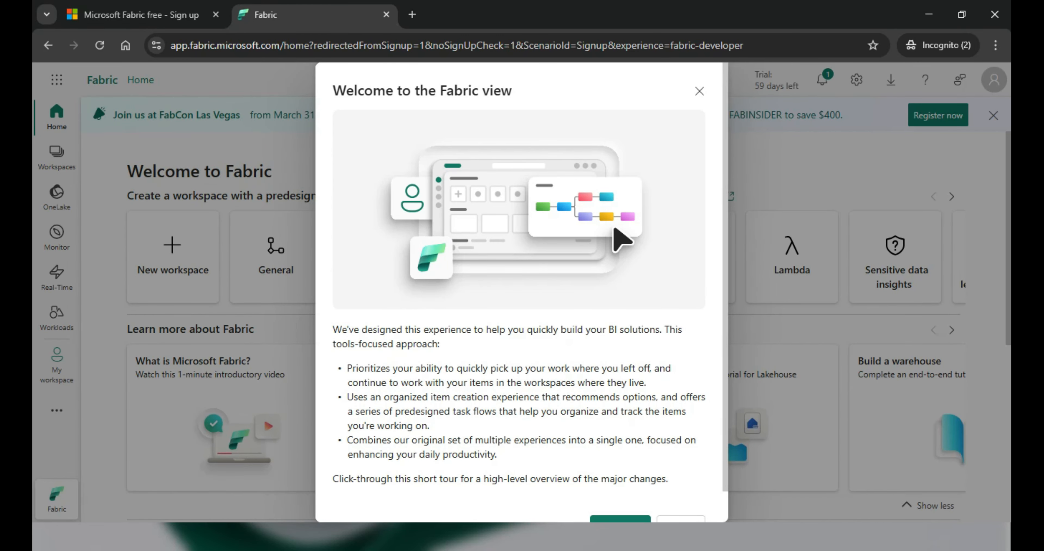
- Step through the Welcome to the Fabric view tour, past navigation and workspaces, to the end
{"action": "scroll", "coordinate": [521, 291], "scroll_direction": "down", "scroll_amount": 1}
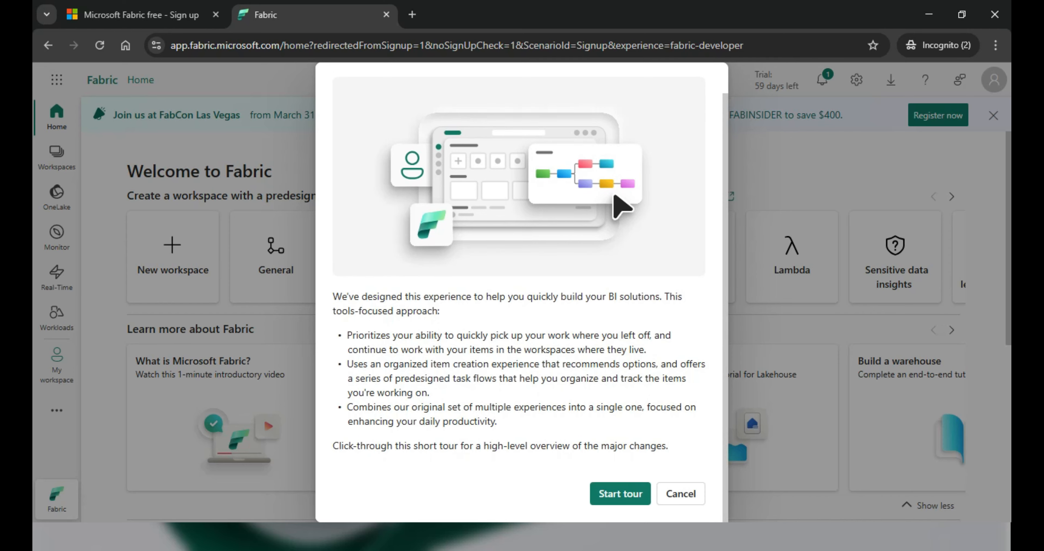
{"action": "scroll", "coordinate": [521, 292], "scroll_direction": "up", "scroll_amount": 1}
{"action": "scroll", "coordinate": [521, 292], "scroll_direction": "down", "scroll_amount": 1}
{"action": "left_click", "coordinate": [620, 493]}
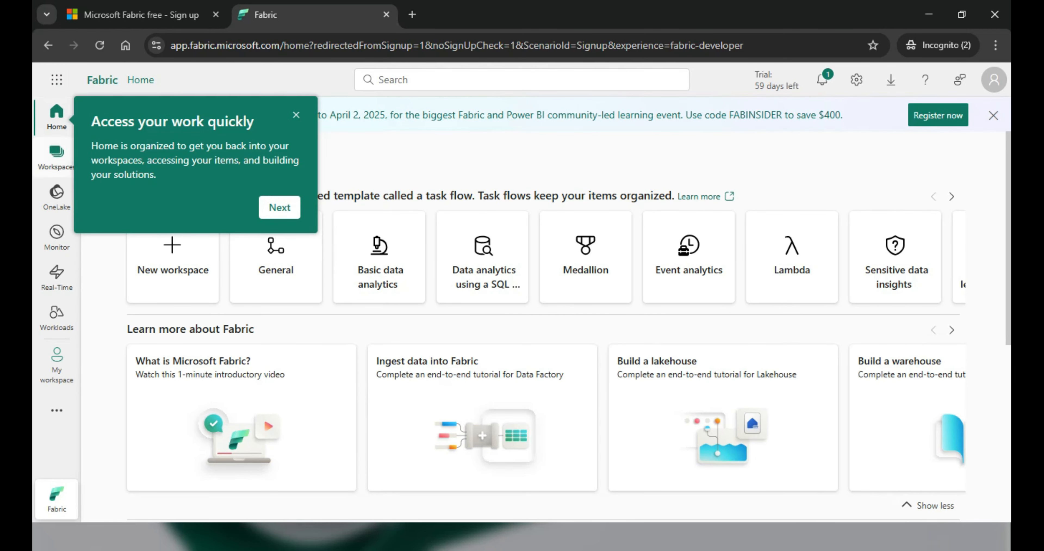
{"action": "left_click", "coordinate": [280, 212]}
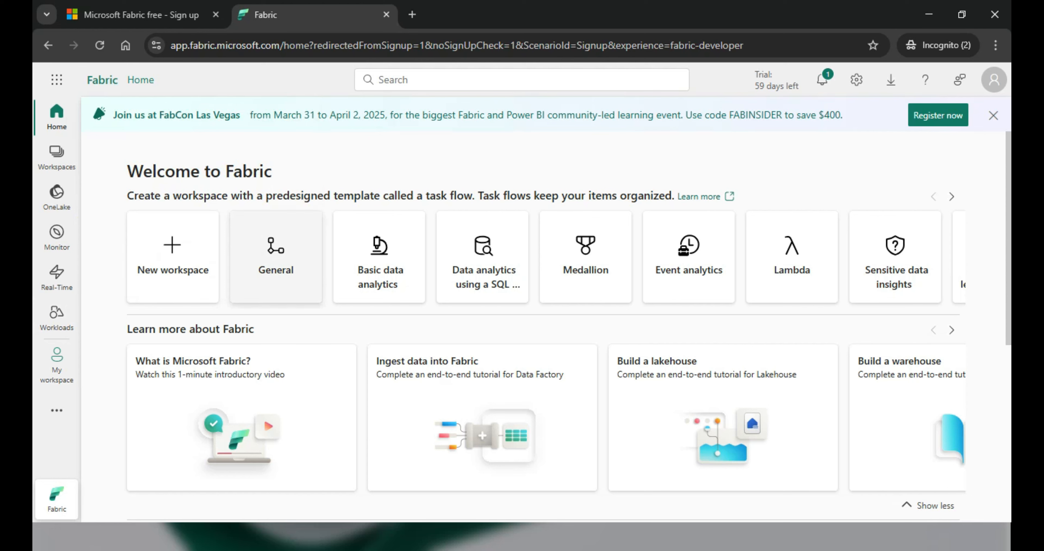
{"action": "left_click", "coordinate": [291, 288]}
{"action": "left_click", "coordinate": [280, 484]}
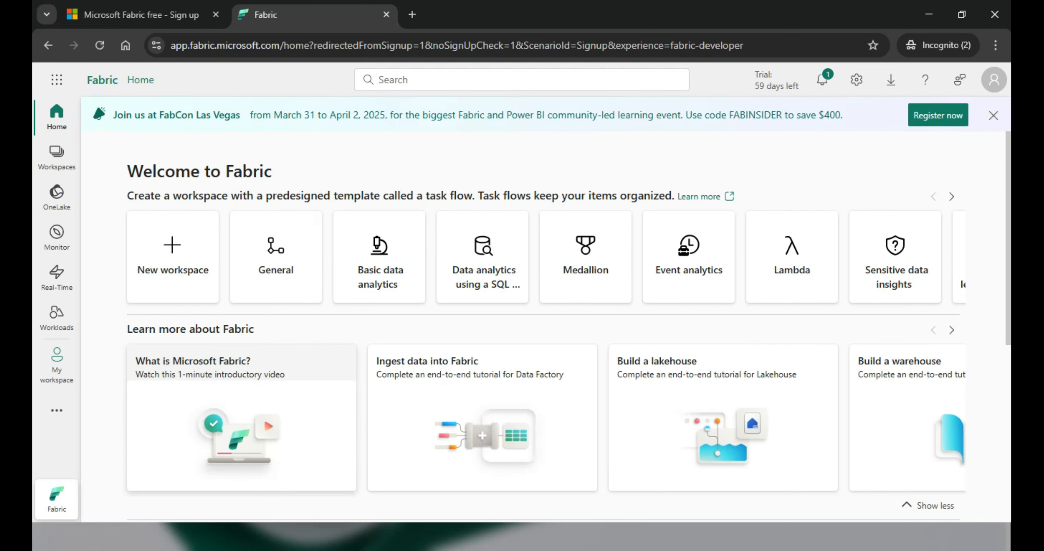
{"action": "left_click", "coordinate": [278, 408]}
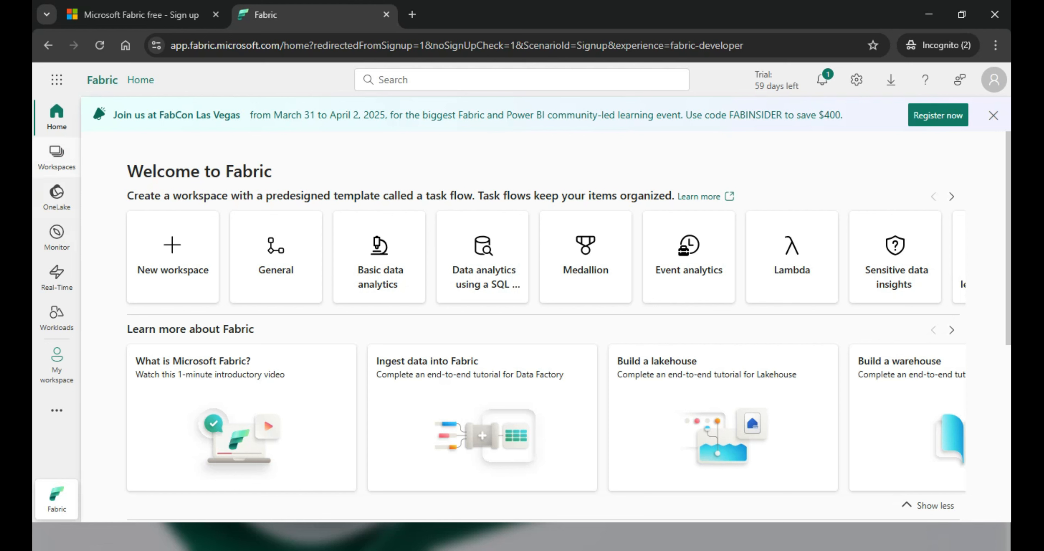
- Show the remaining Learn more about Fabric tutorials, such as Build a warehouse, in the carousel
{"action": "left_click_drag", "start_coordinate": [84, 80], "coordinate": [157, 80]}
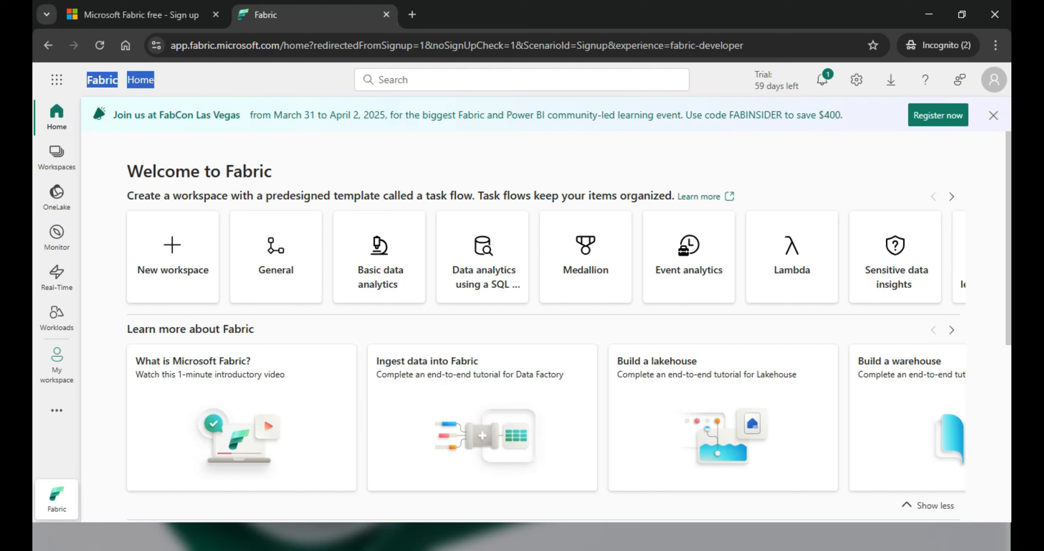
{"action": "left_click", "coordinate": [57, 80]}
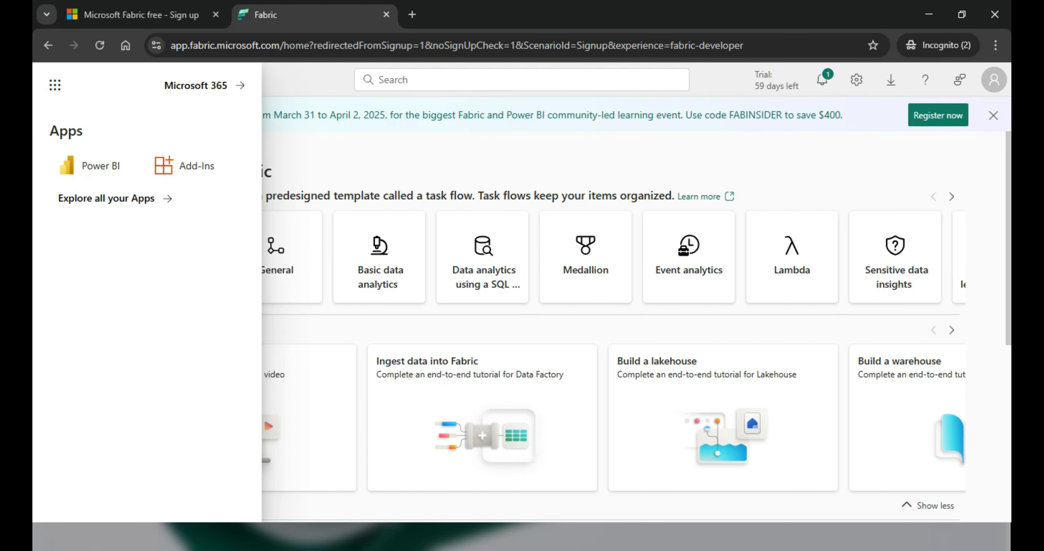
{"action": "key", "text": "Escape"}
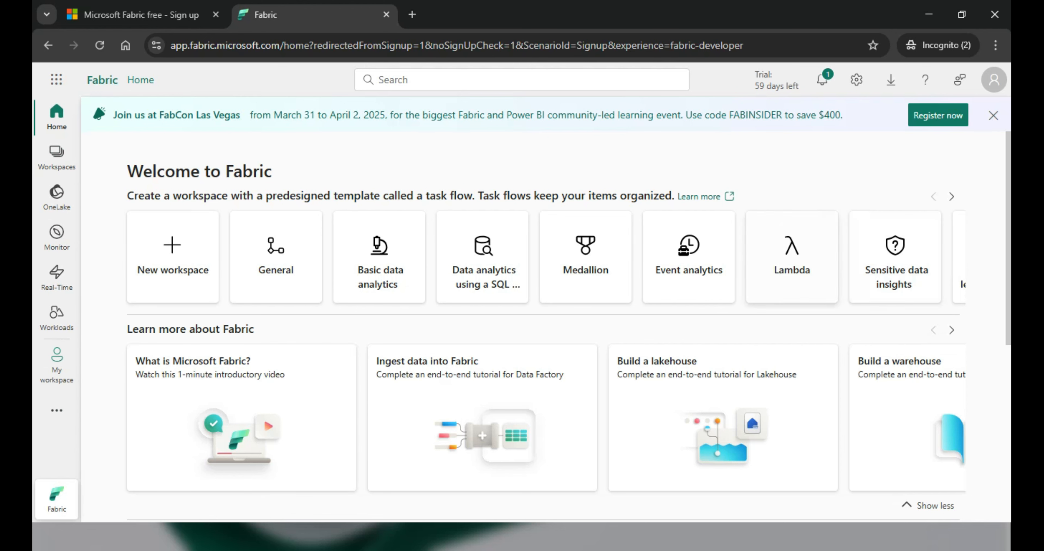
{"action": "scroll", "coordinate": [567, 324], "scroll_direction": "down", "scroll_amount": 5}
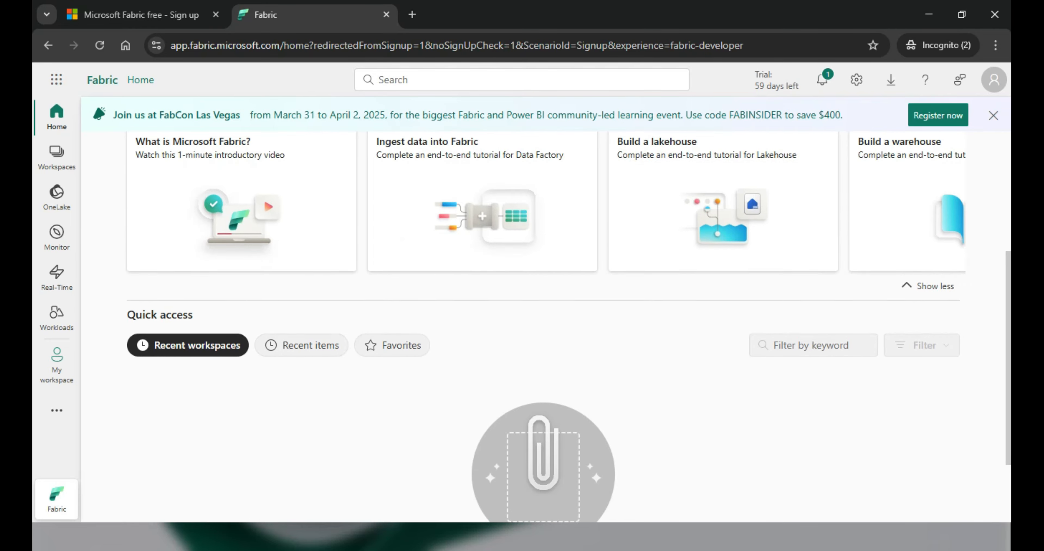
{"action": "scroll", "coordinate": [567, 324], "scroll_direction": "up", "scroll_amount": 4}
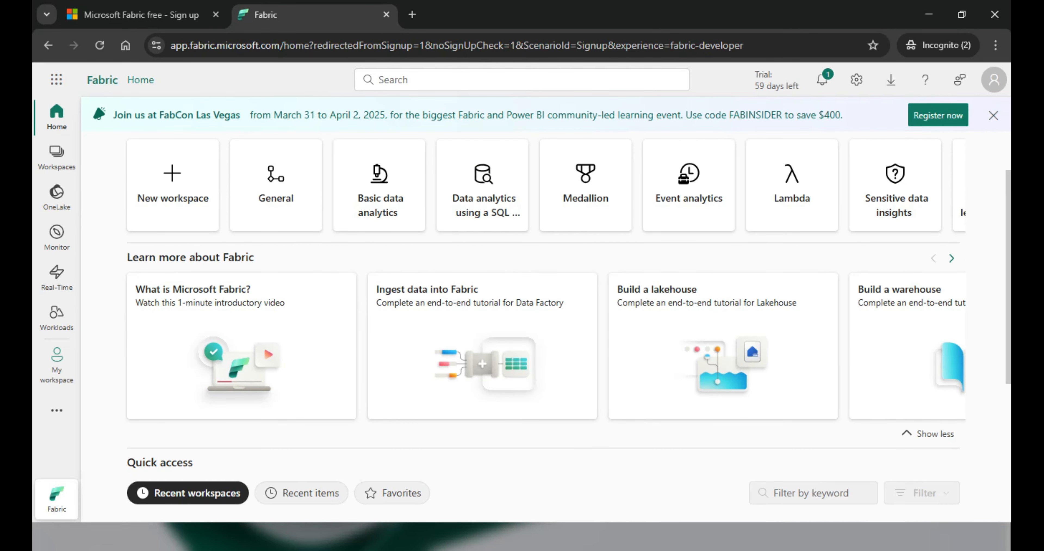
{"action": "left_click", "coordinate": [952, 259]}
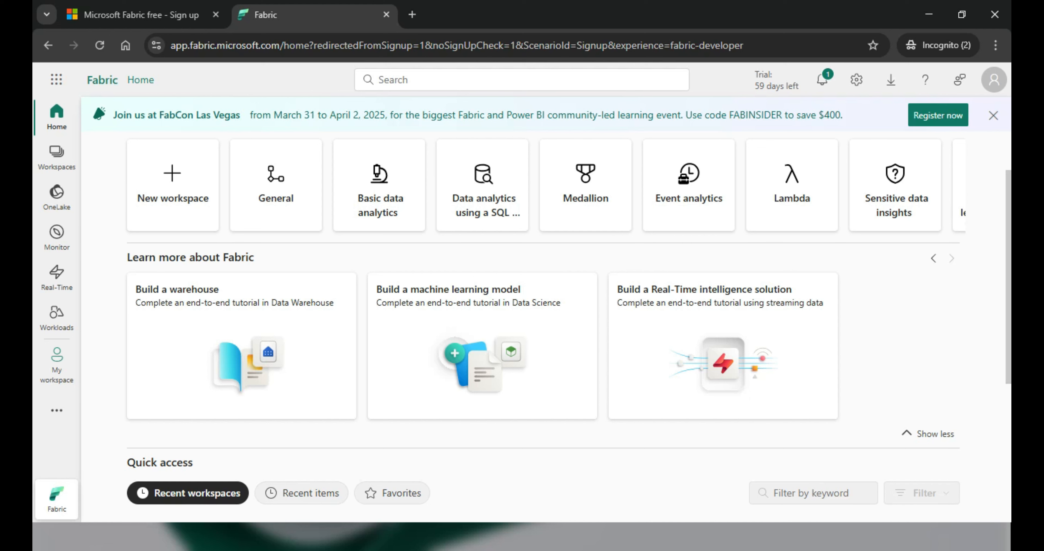